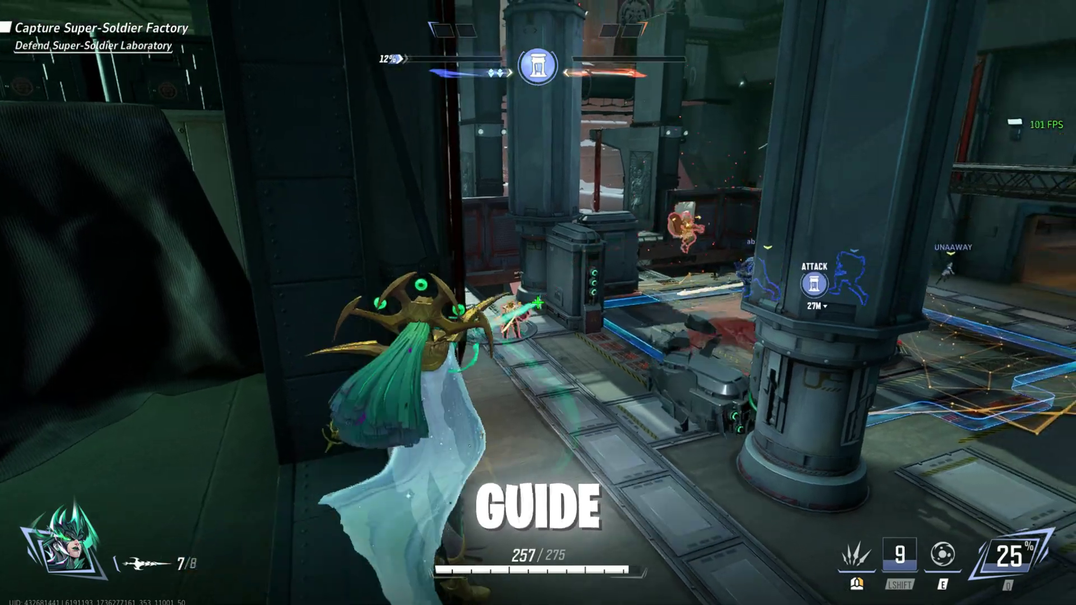
click(537, 302)
click(538, 303)
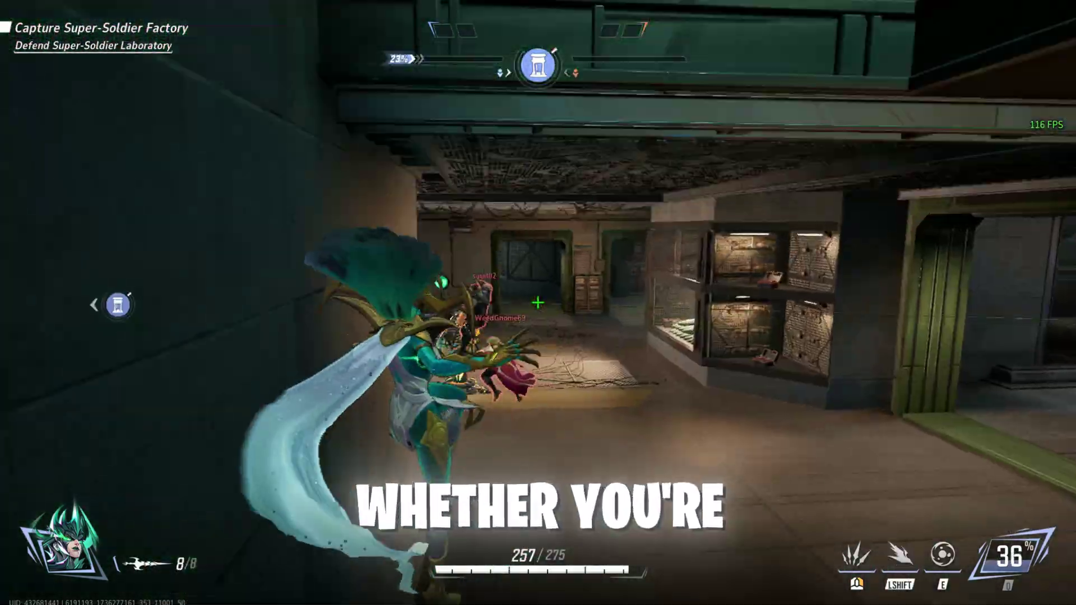
click(538, 303)
click(538, 302)
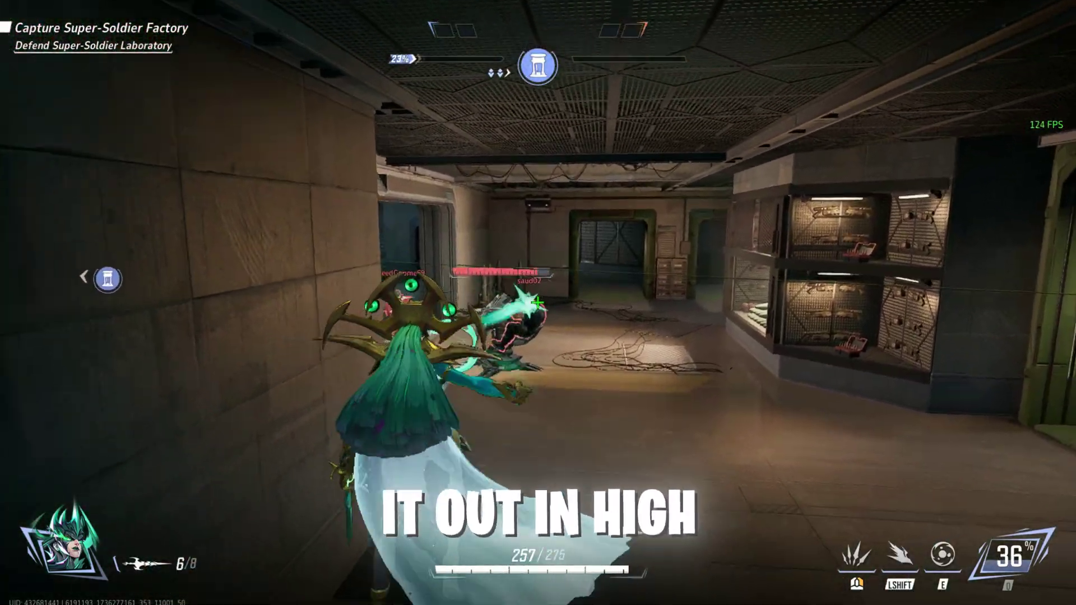
click(538, 303)
click(538, 303)
click(538, 302)
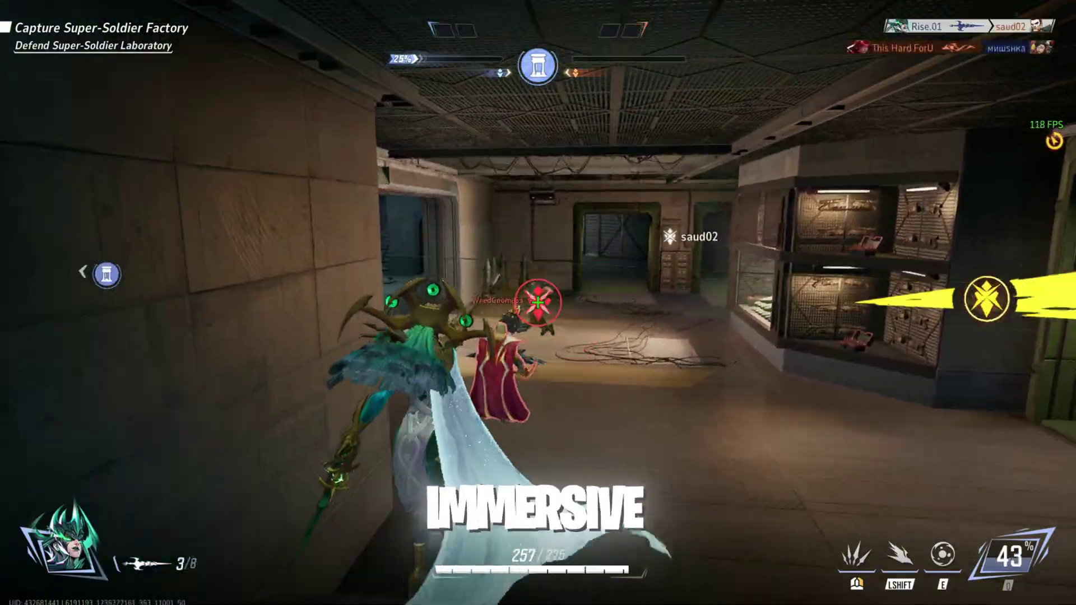
click(538, 303)
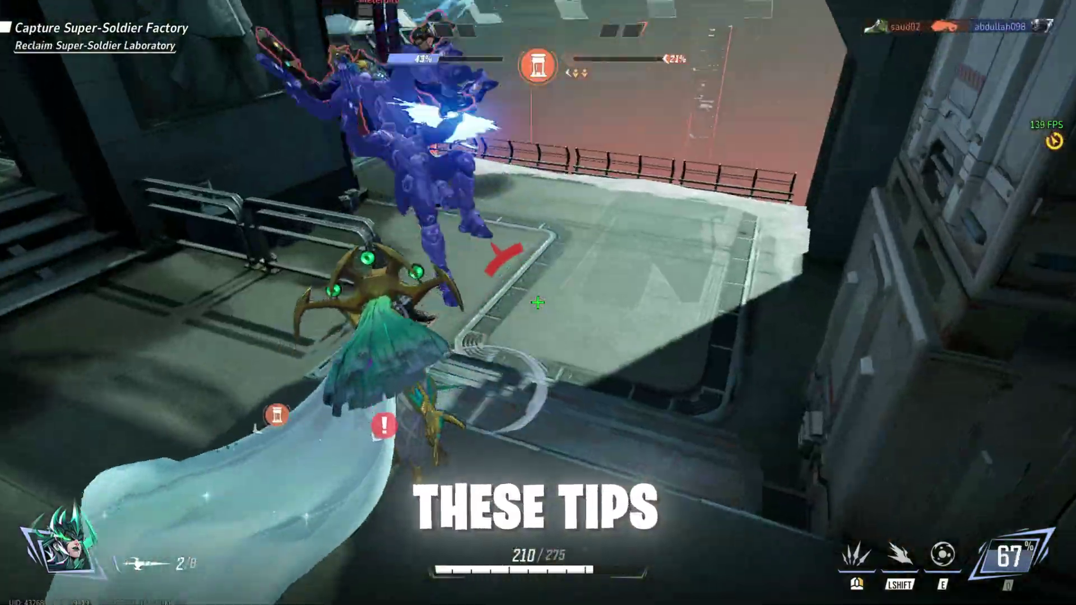
click(538, 302)
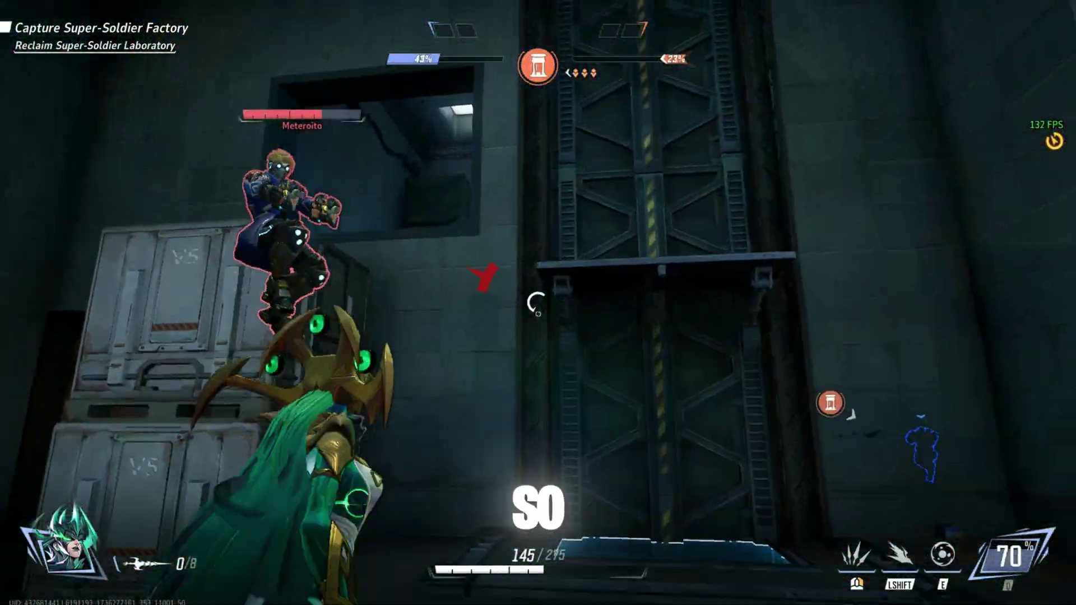
click(538, 302)
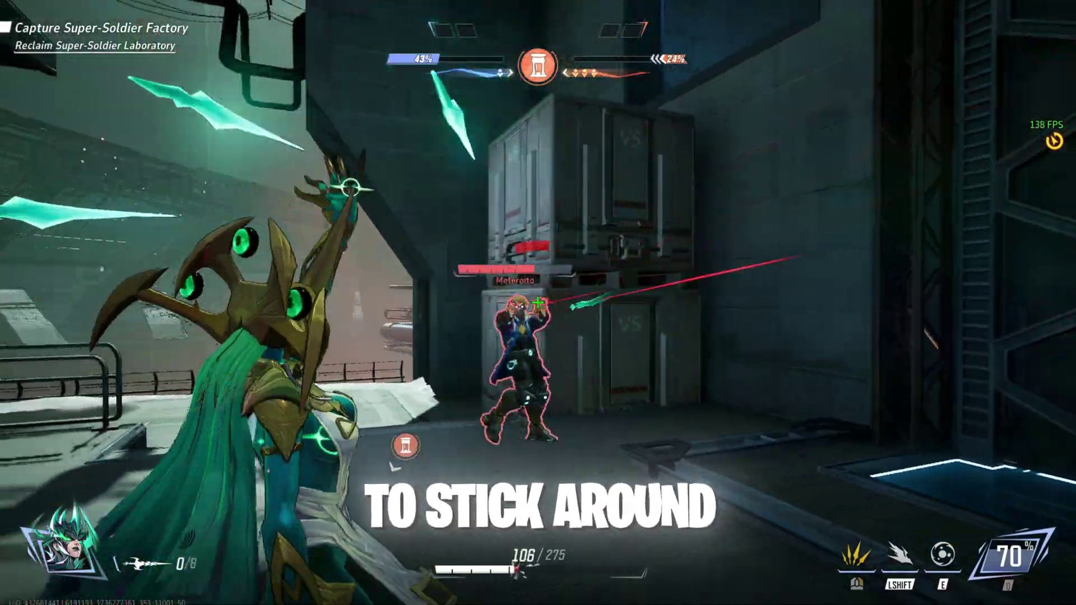
right_click(538, 302)
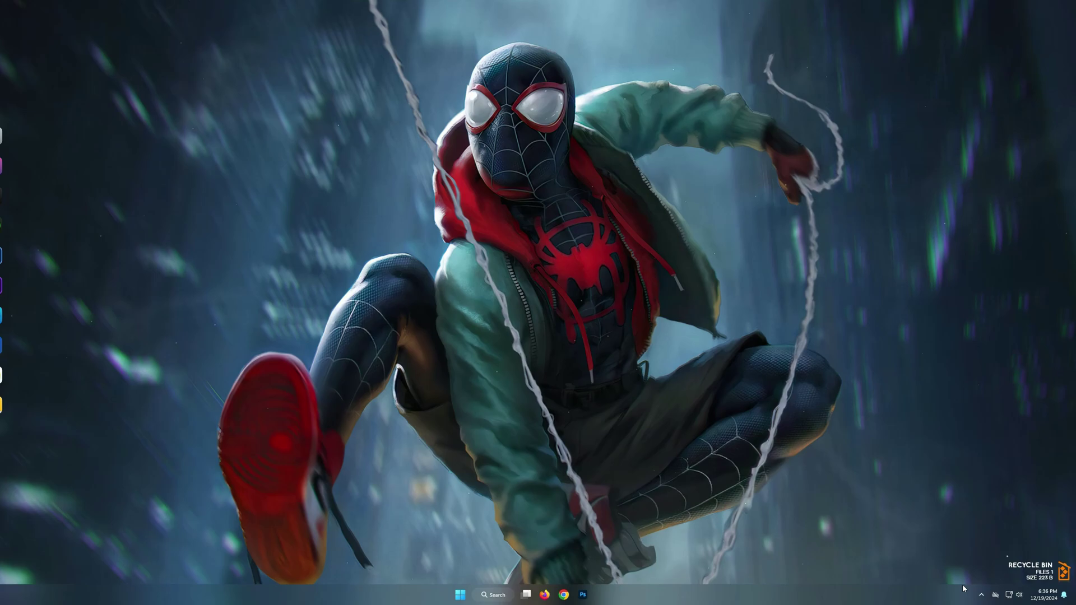
- Switch to Steam and show the Marvel Rivals page in the game library
click(981, 594)
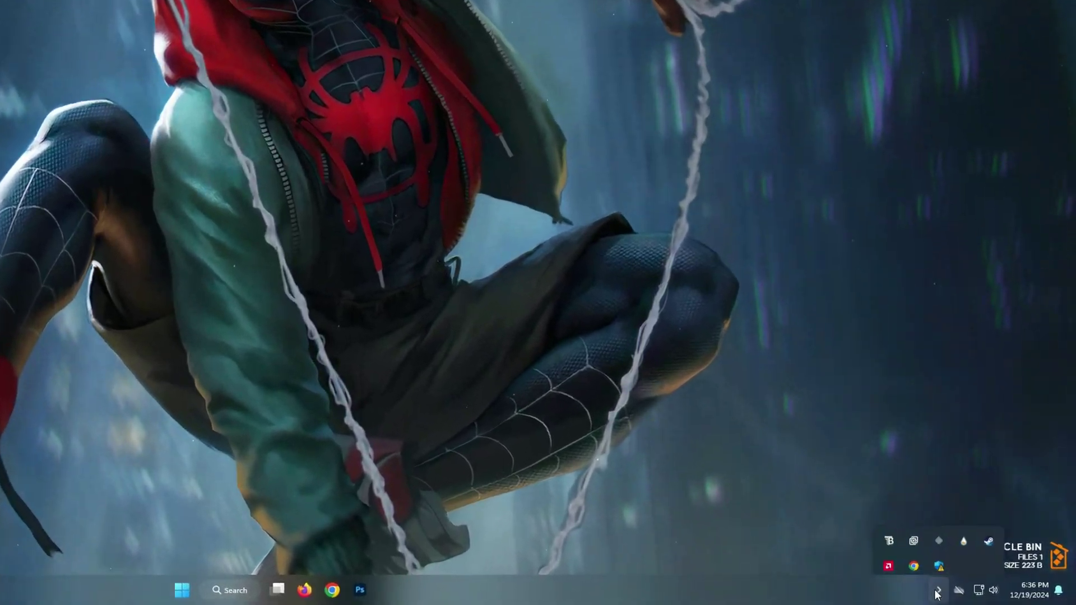
click(1000, 552)
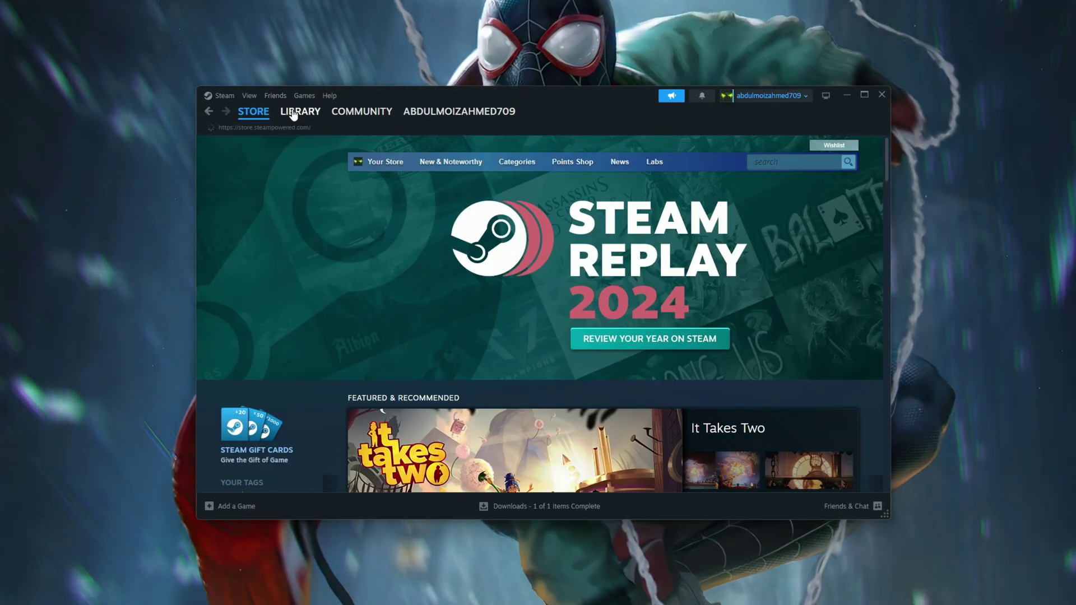
click(293, 111)
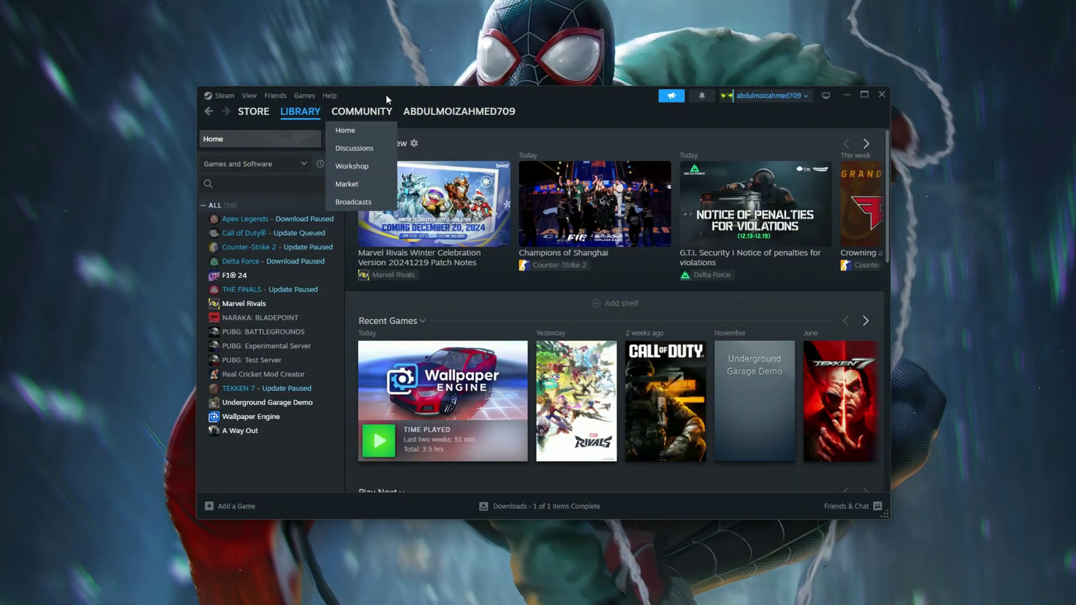
click(262, 305)
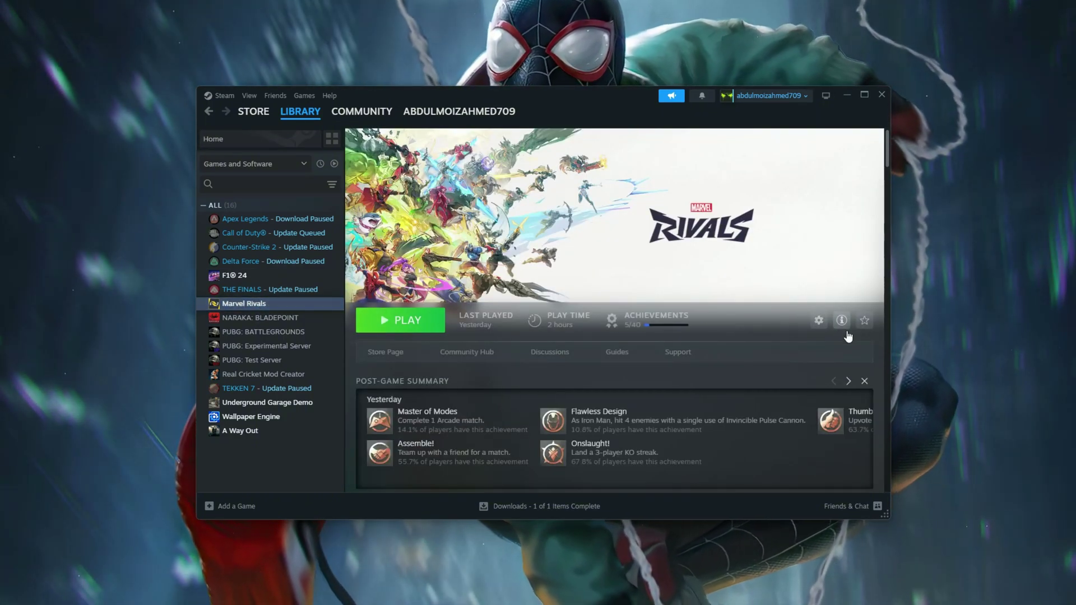
- Open the Marvel Rivals properties and browse to the game's installed files on disk
click(817, 320)
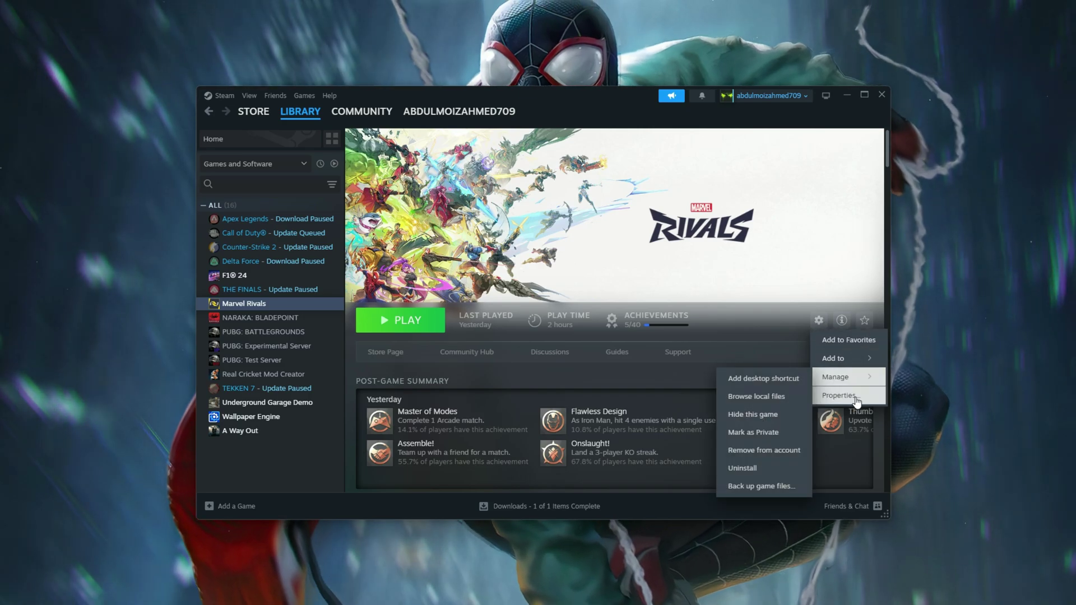
click(836, 395)
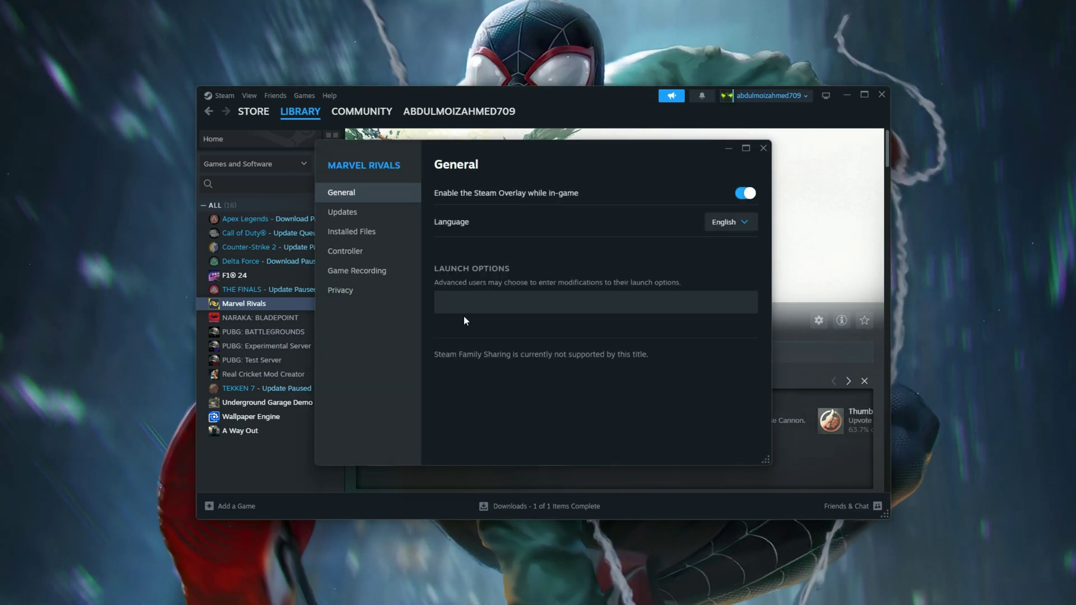
click(370, 243)
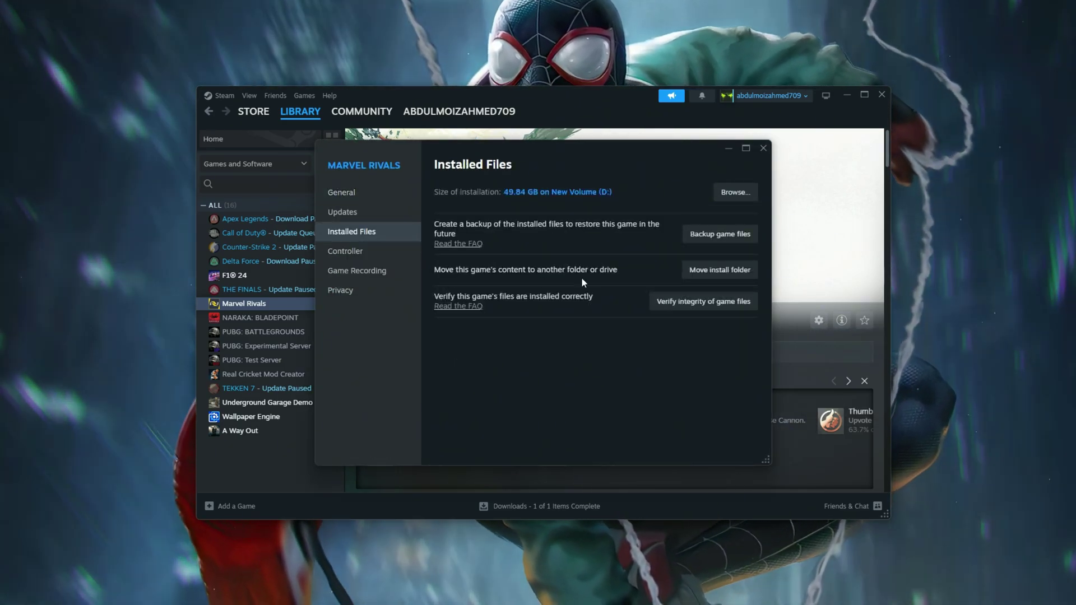
click(735, 192)
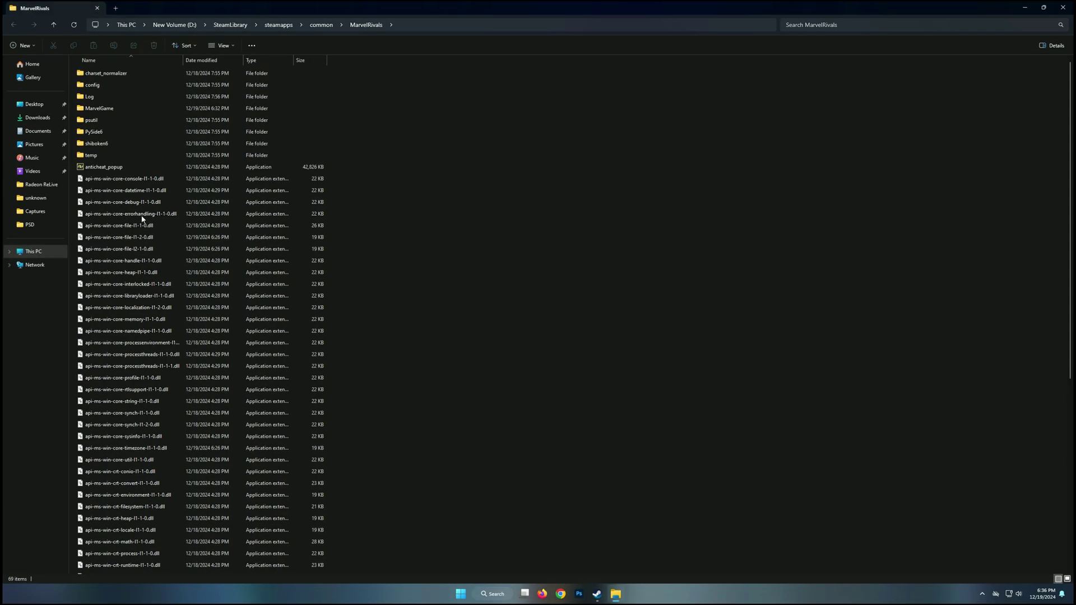
- Open the file properties of MarvelRivals_Launcher in the game folder and move the dialog clear of the file list
scroll(143, 224, down, 8)
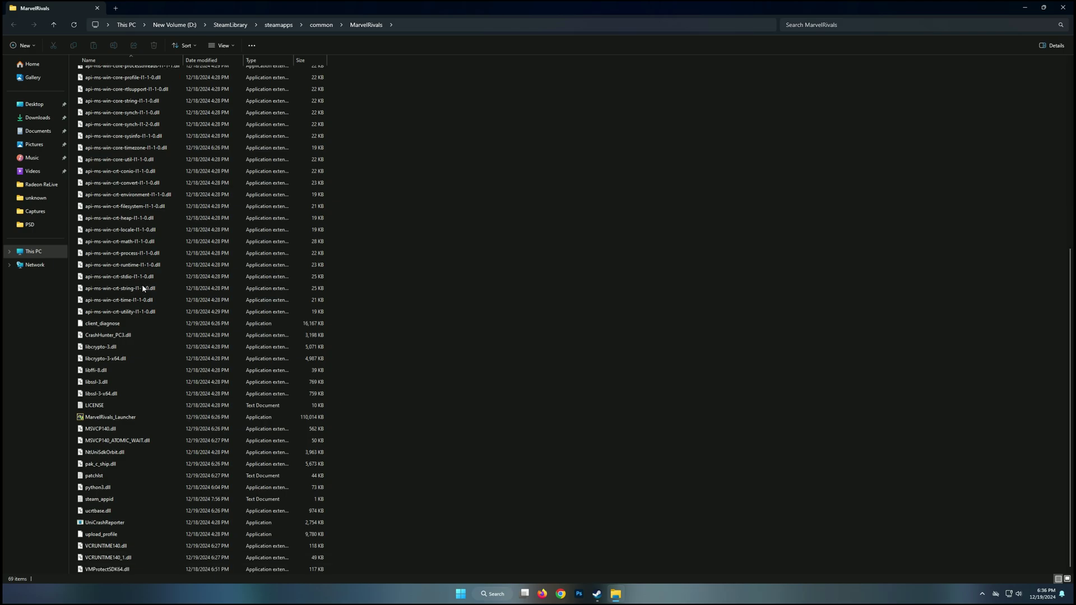
click(163, 359)
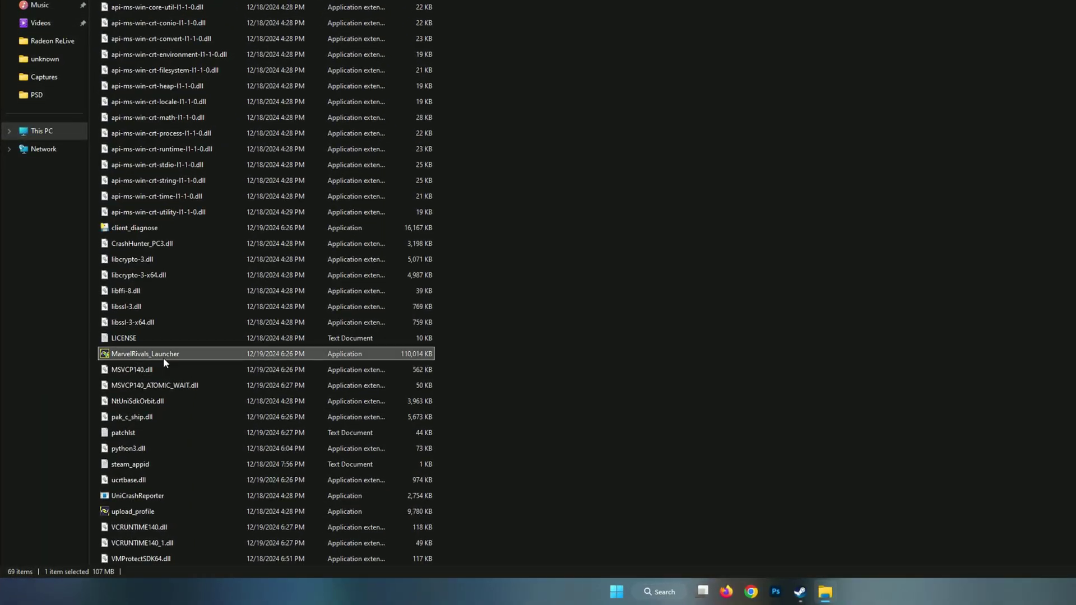
right_click(160, 356)
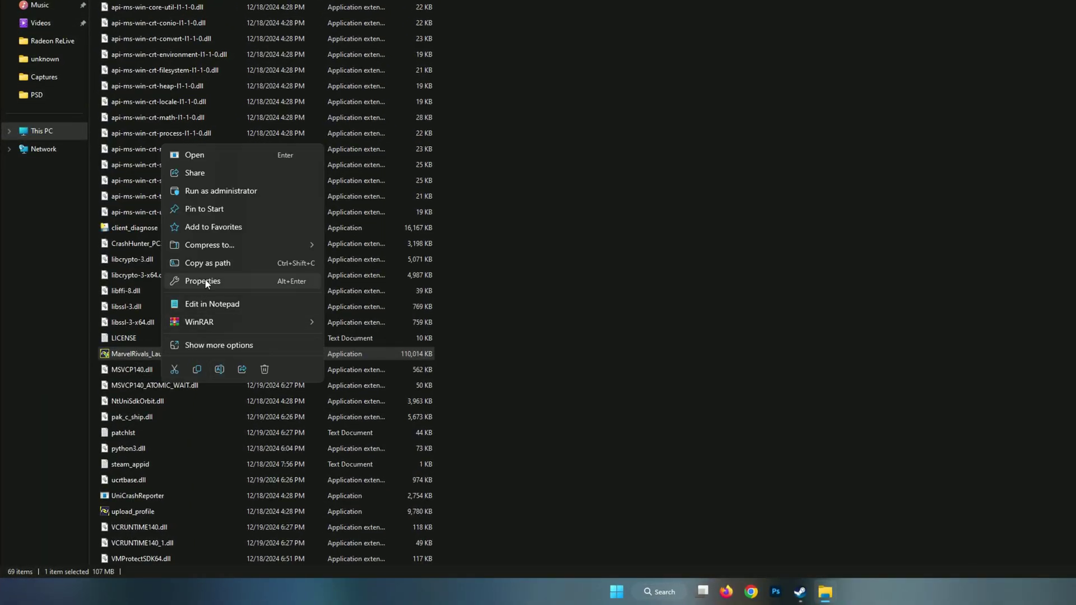
click(187, 280)
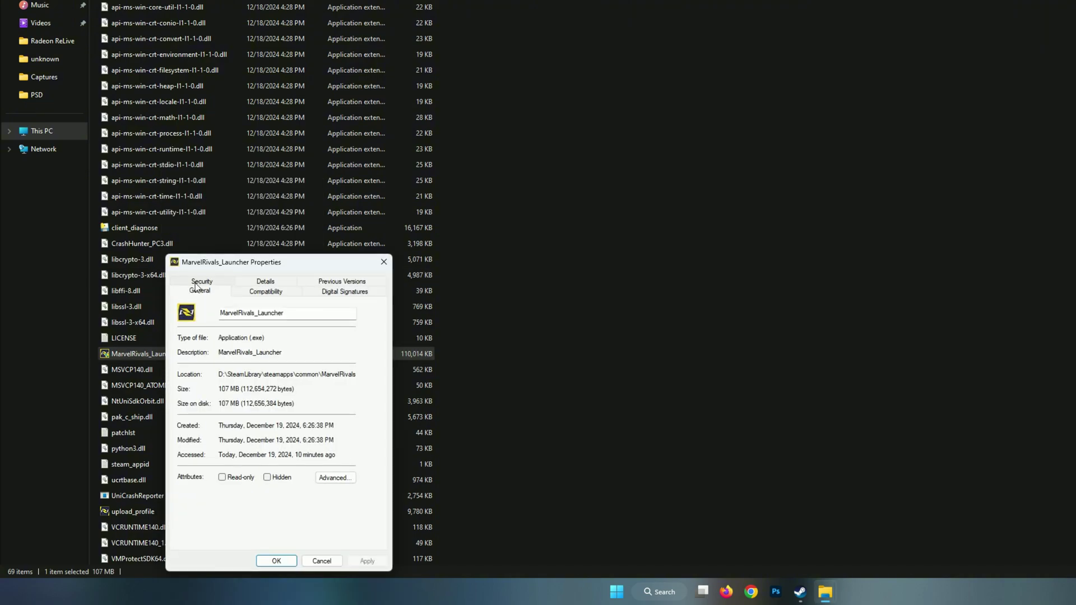
drag(232, 265, 475, 153)
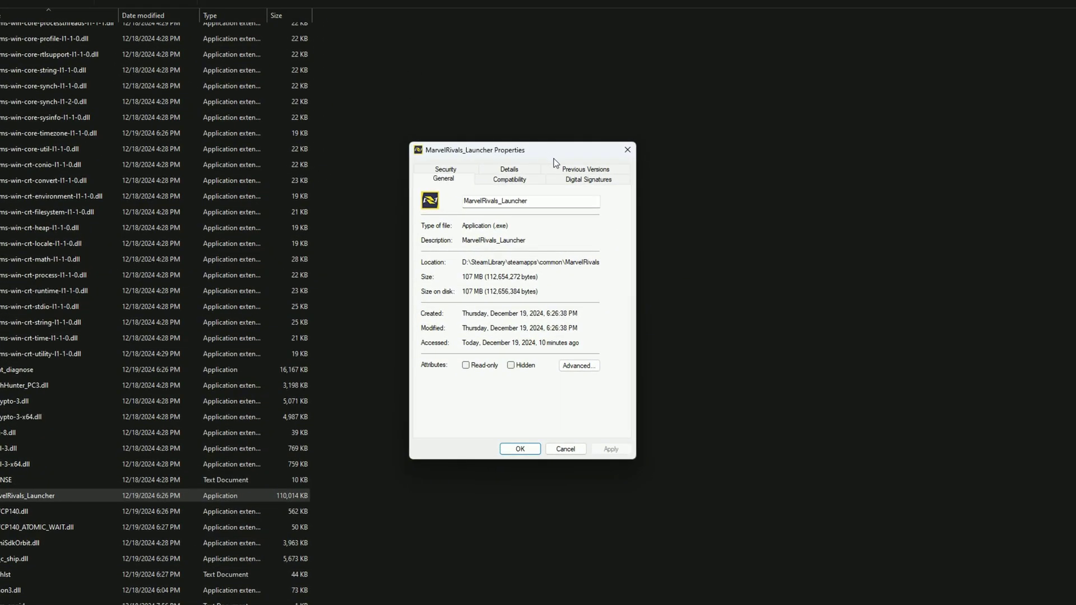
- Set the launcher's compatibility to disable fullscreen optimizations, run as administrator and override high DPI scaling with Application, and save
click(506, 182)
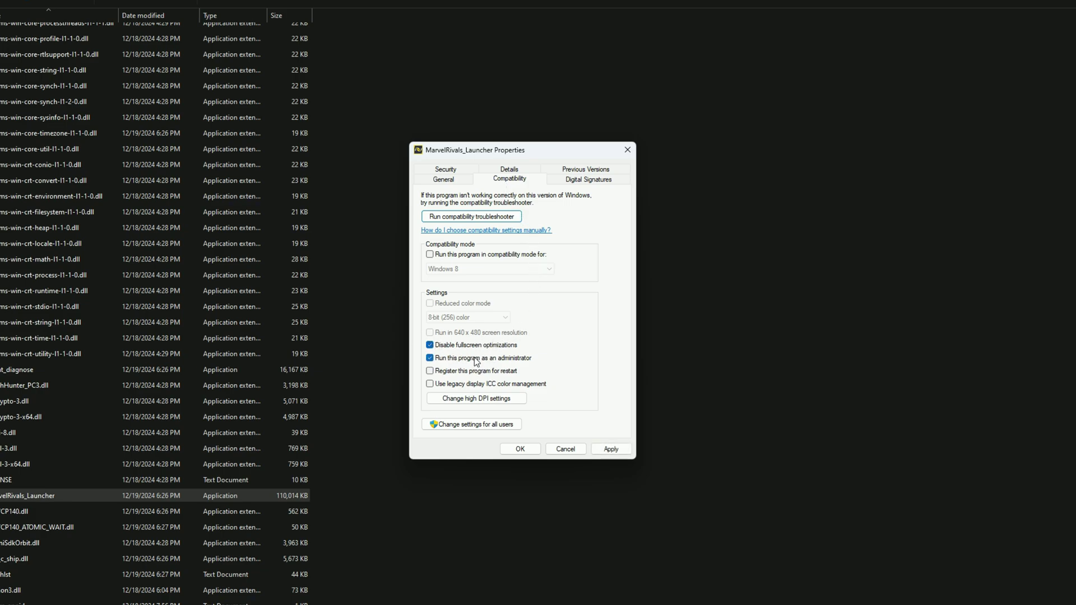
click(509, 399)
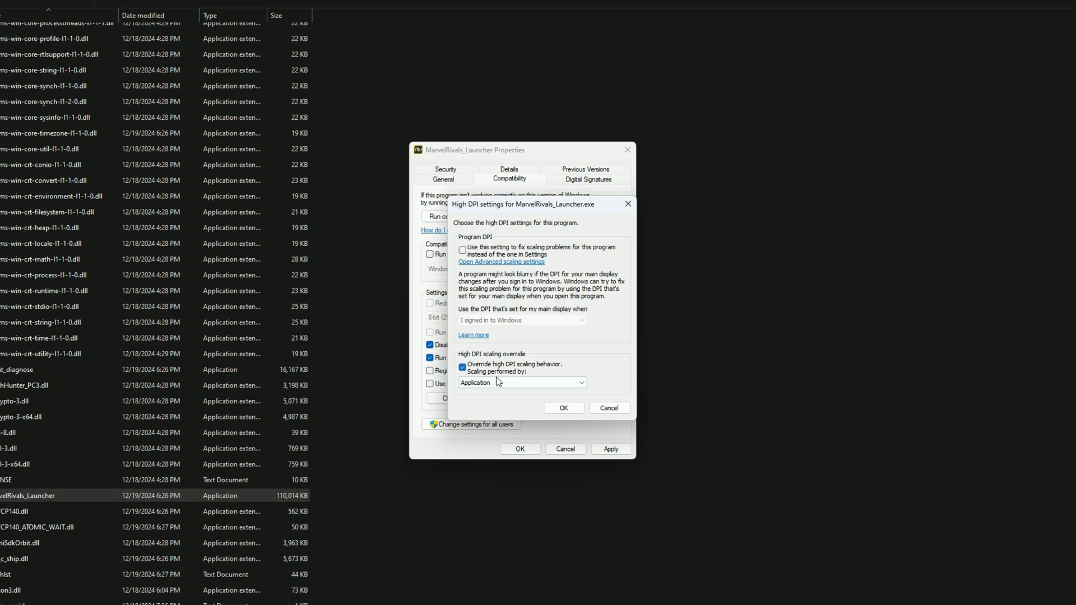
click(564, 408)
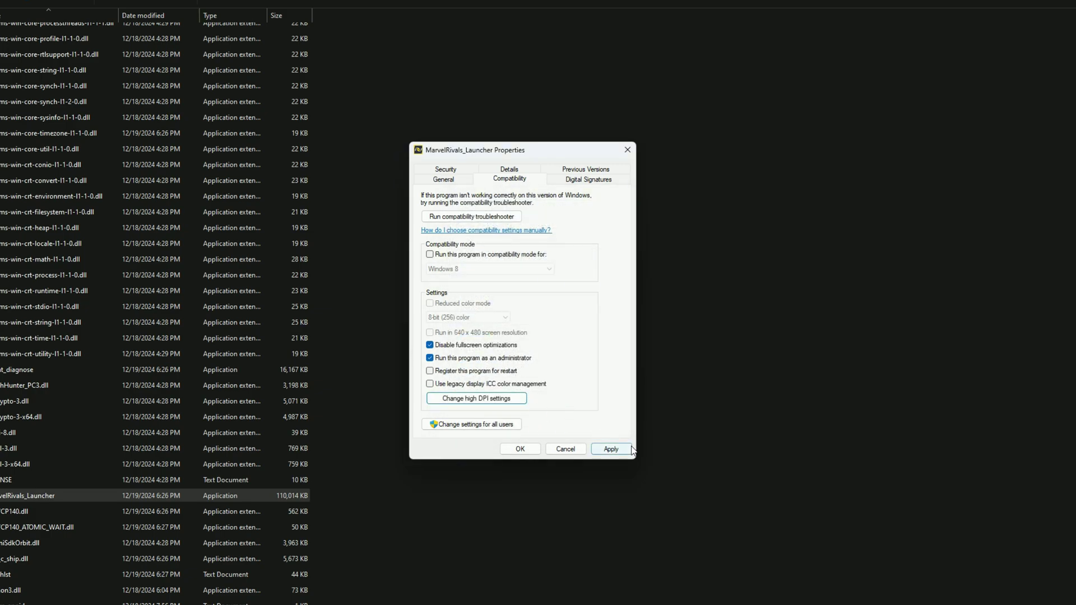
click(520, 449)
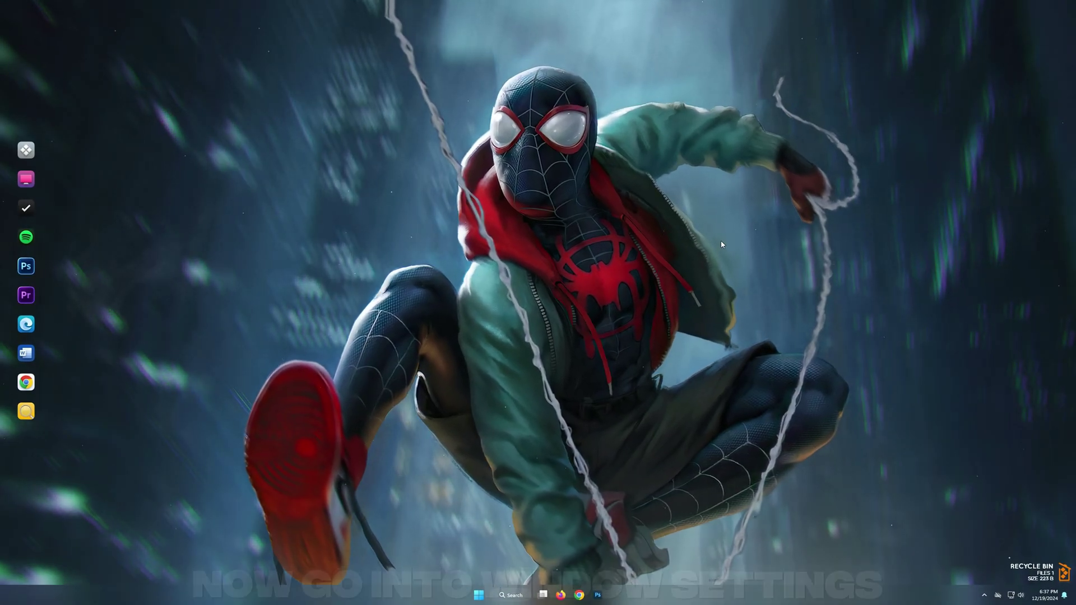
- Switch to Windows Settings and turn on Game Mode for gaming
right_click(717, 187)
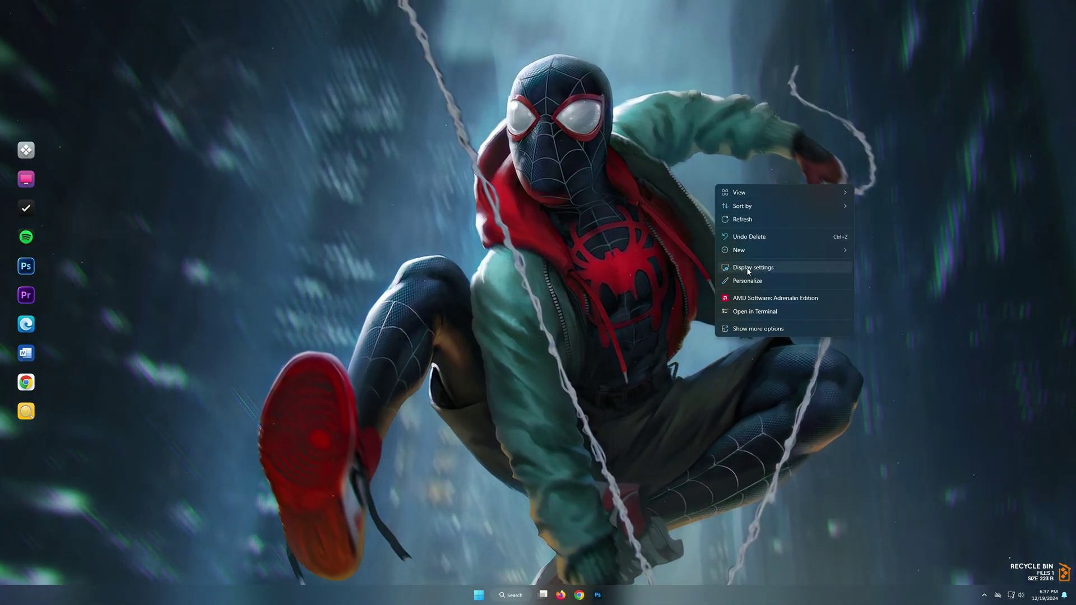
click(750, 269)
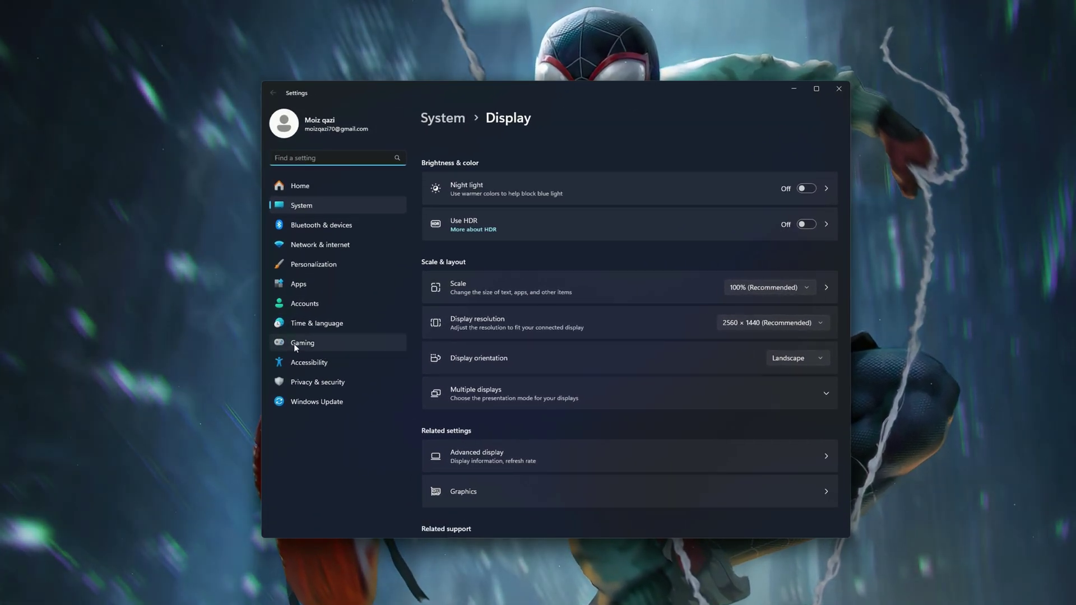
click(294, 344)
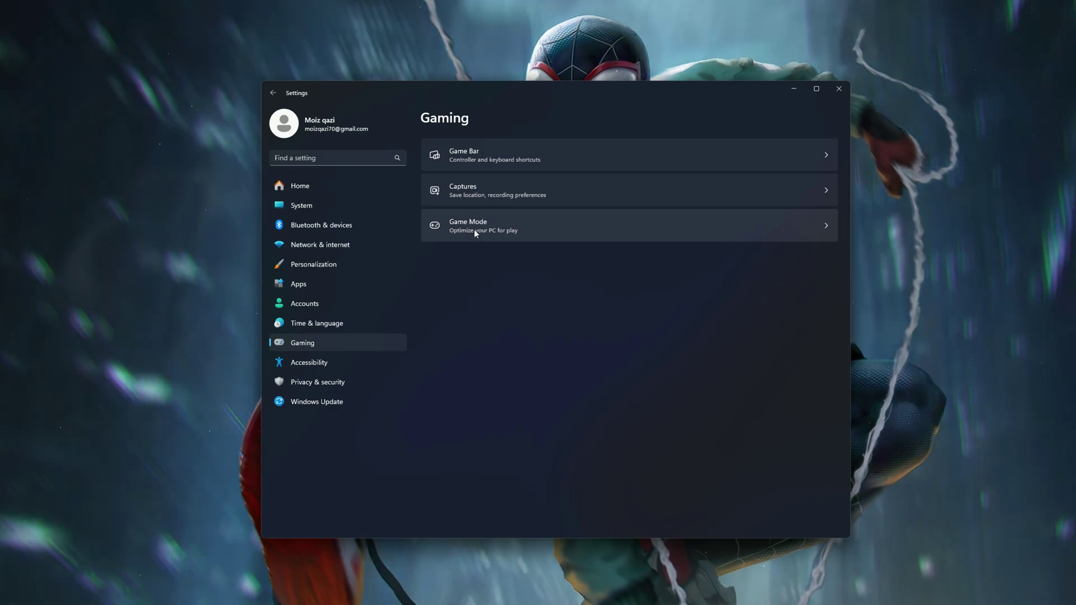
click(474, 230)
click(820, 156)
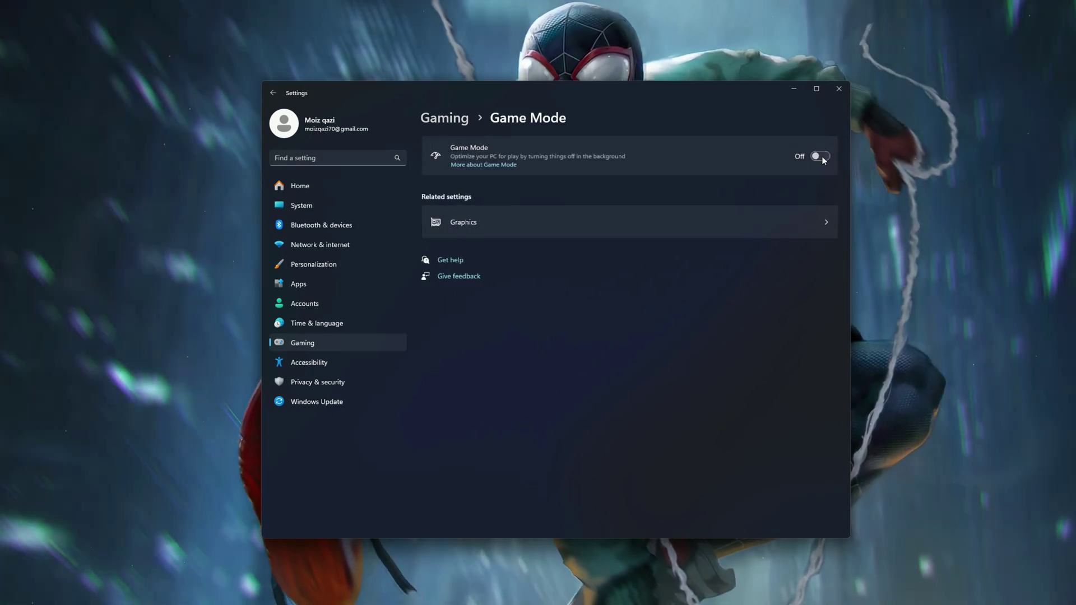
click(820, 157)
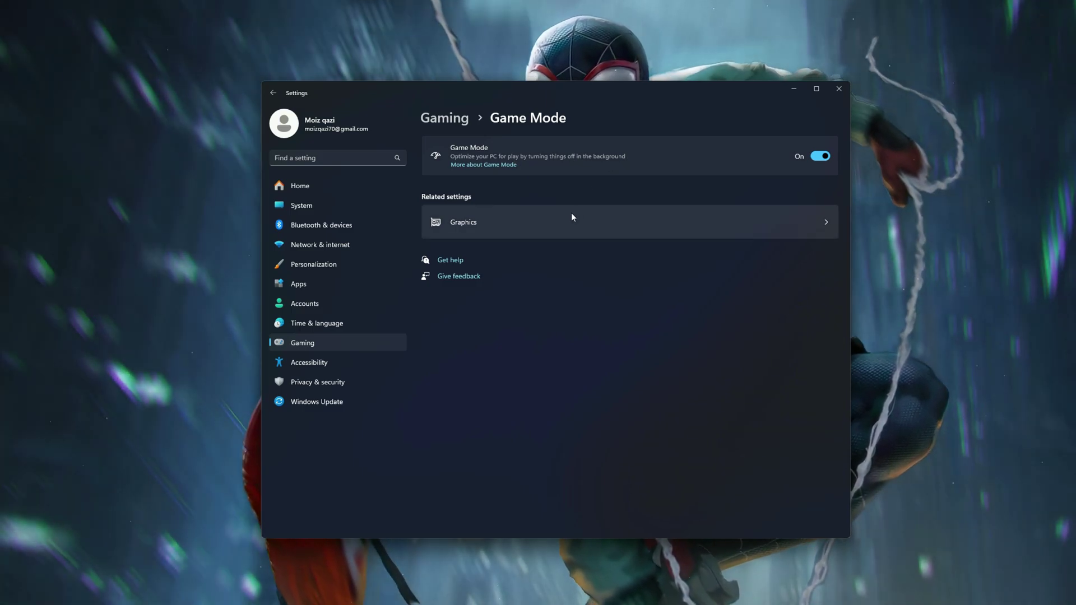
- Set the graphics preference of Marvel Rivals to High performance and save it
click(486, 223)
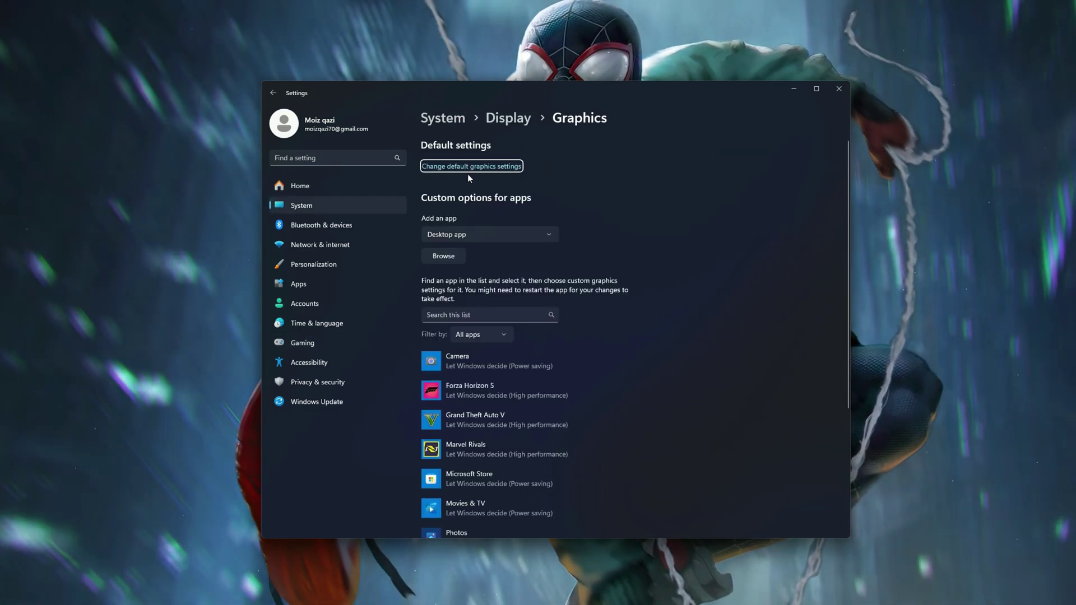
scroll(467, 236, down, 1)
scroll(467, 238, down, 3)
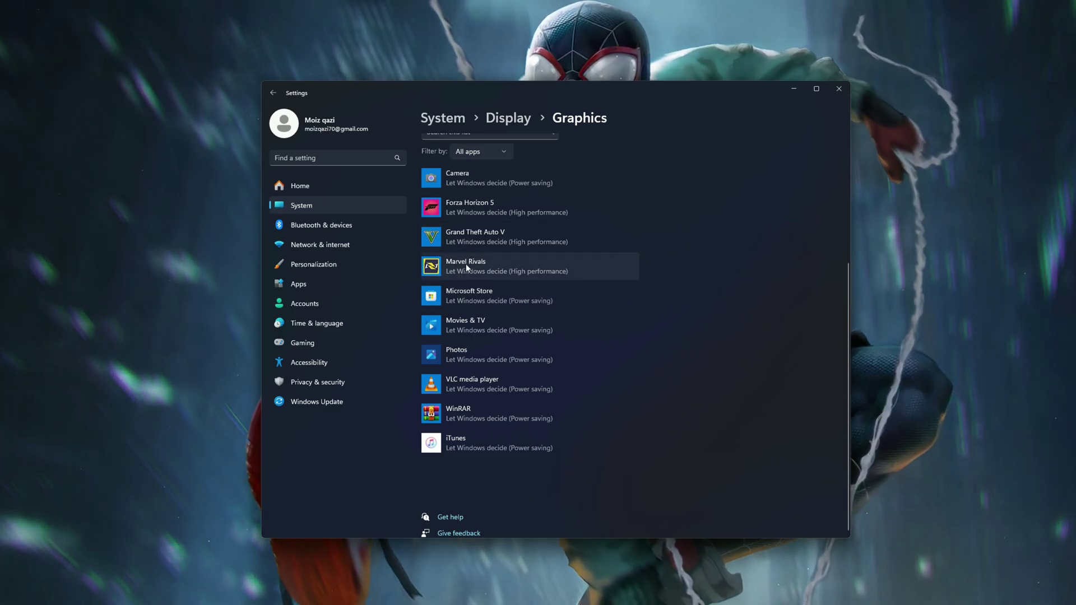
click(462, 264)
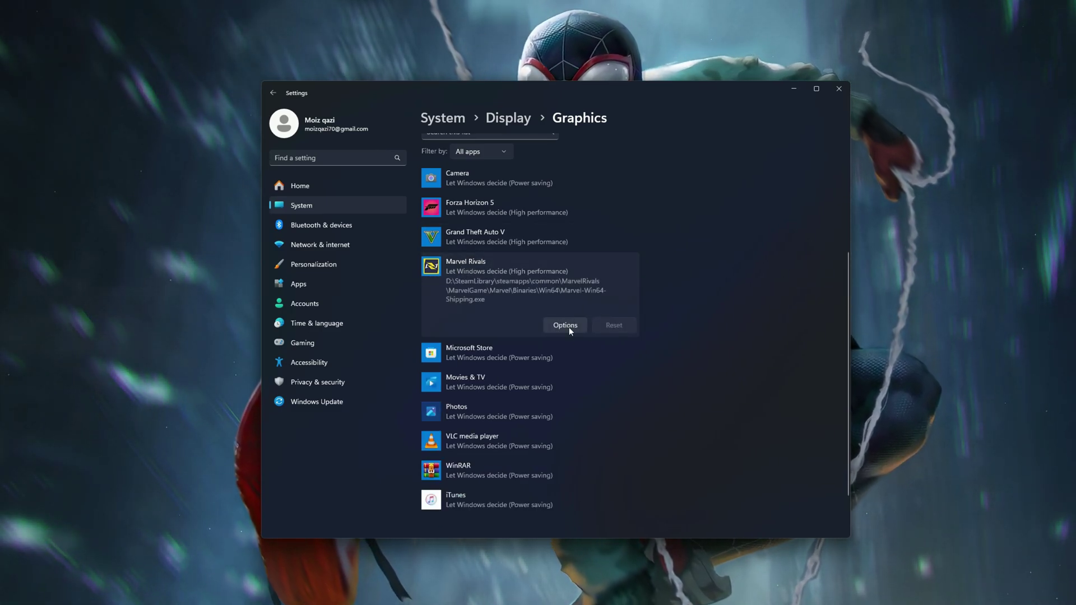
click(568, 329)
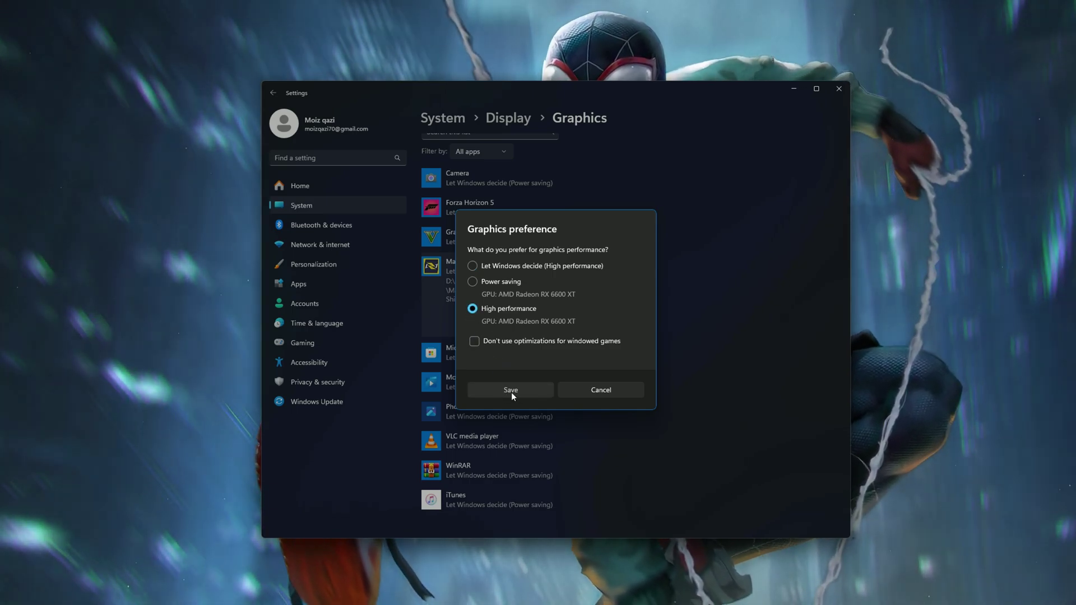
click(511, 390)
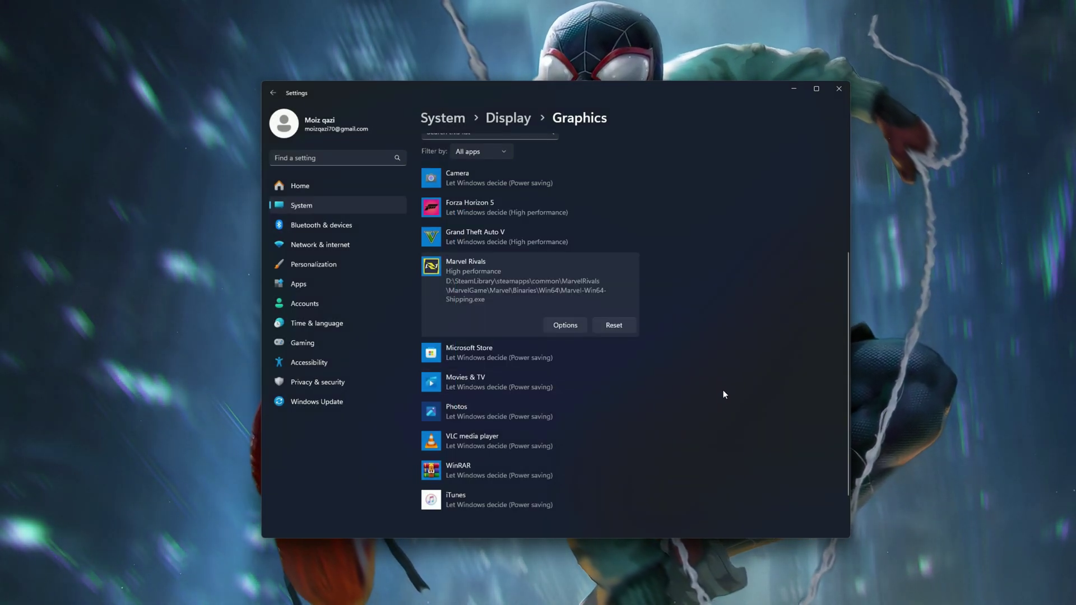
scroll(523, 378, up, 1)
scroll(521, 372, up, 2)
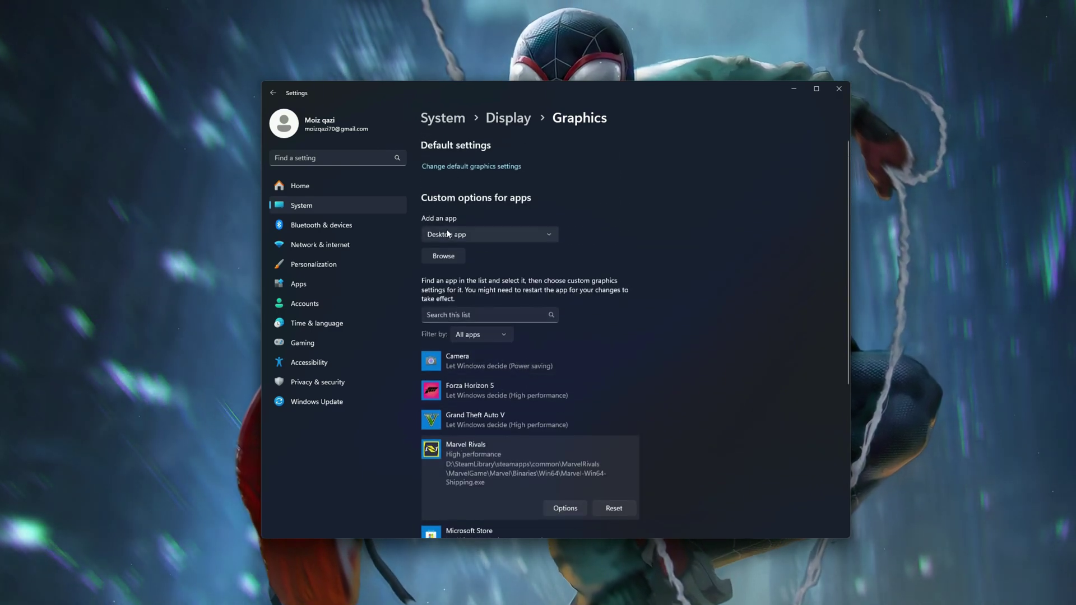
- Check the optimizations for windowed games in the default graphics settings and close Settings
click(480, 167)
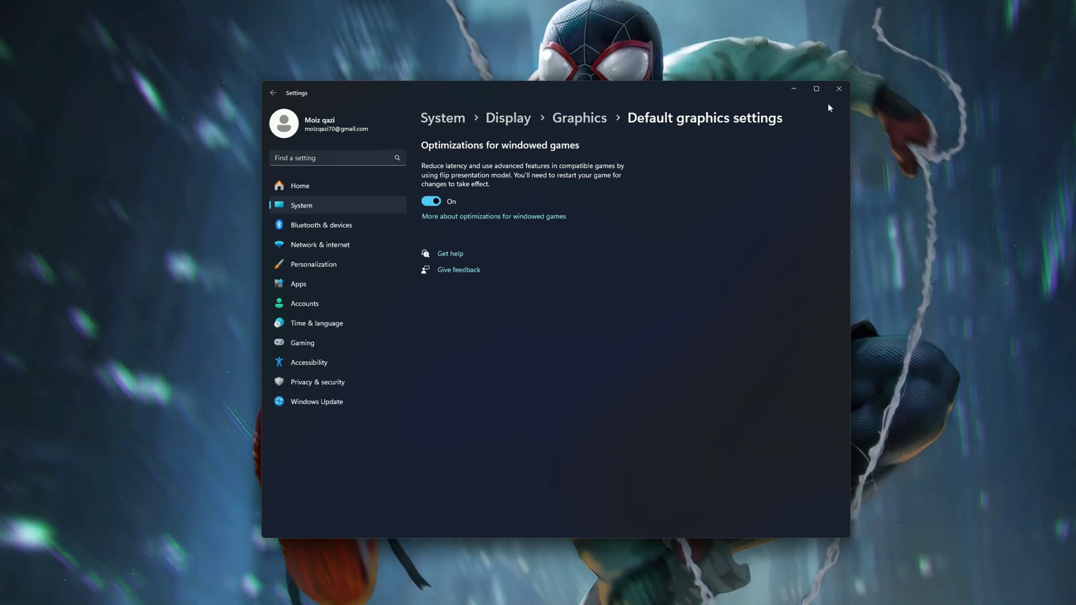
click(838, 91)
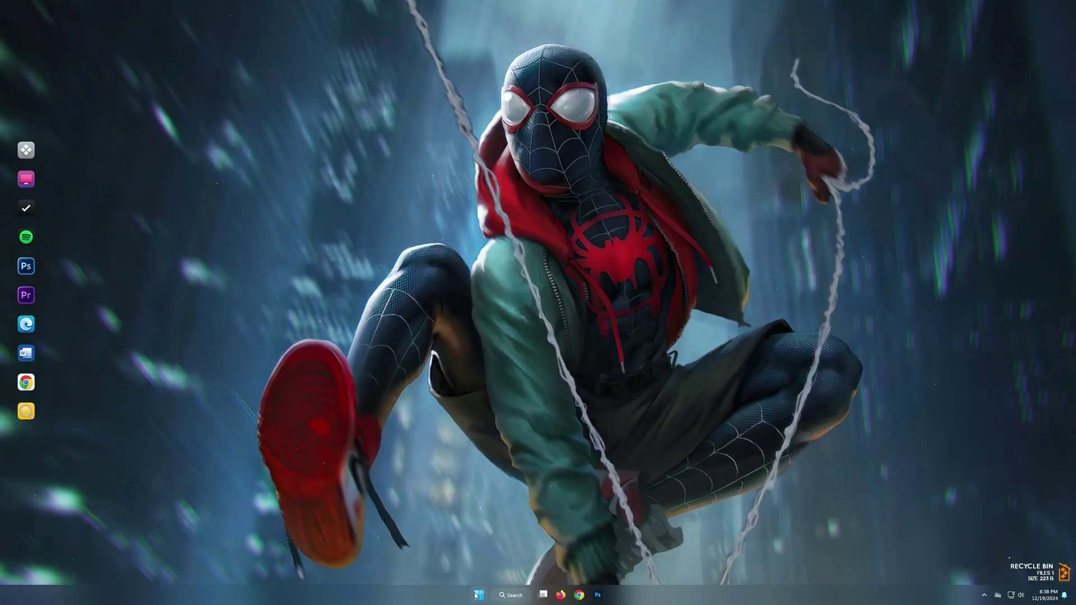
- Search Windows for "advance system settings", open the advanced system settings and move the dialog toward the middle of the screen
click(479, 595)
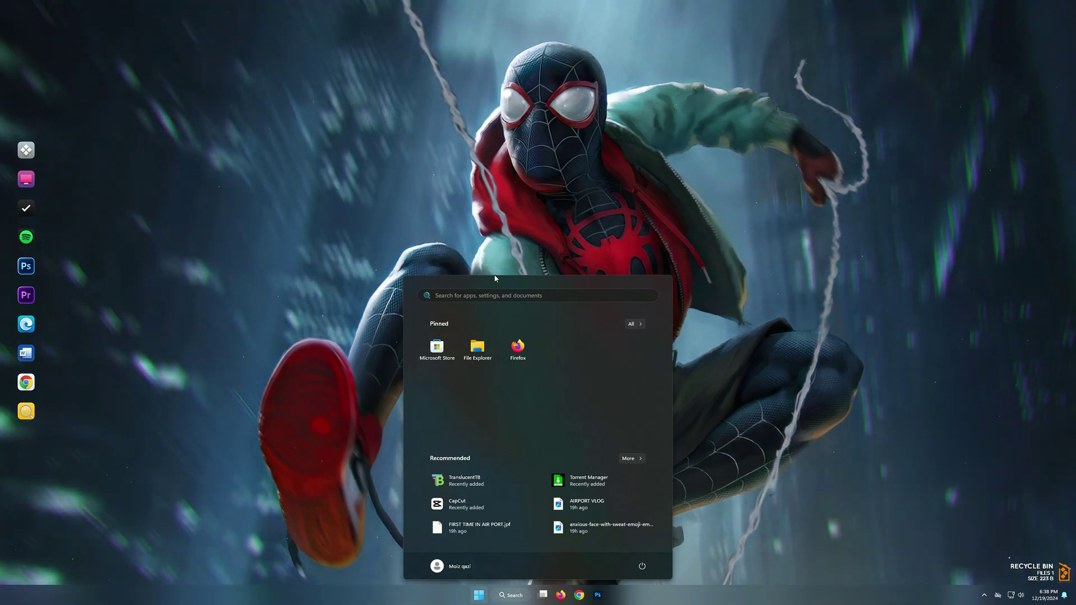
text(advance )
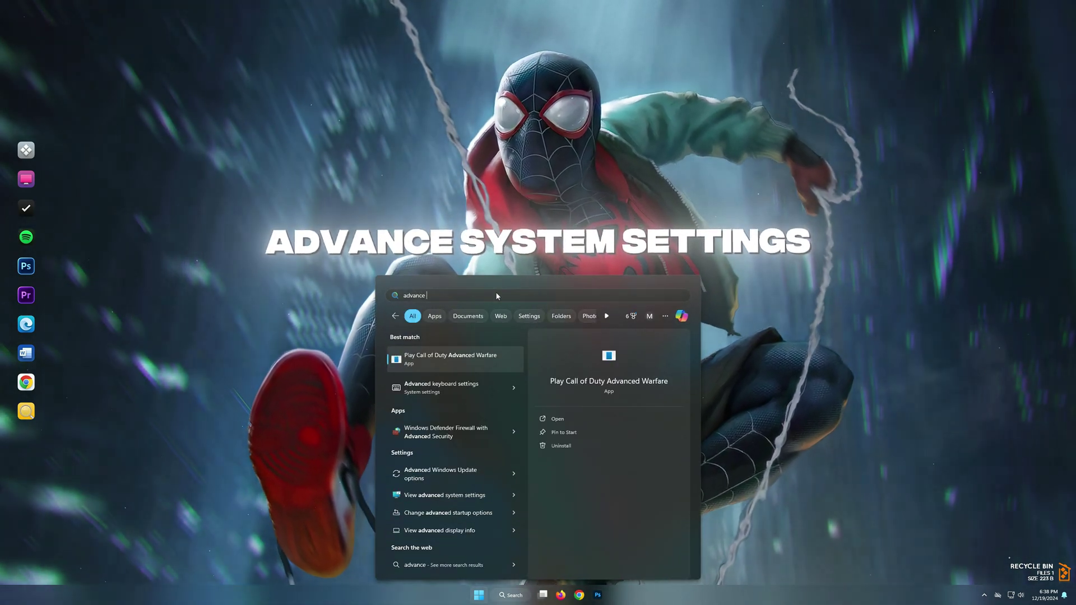
text(system settings)
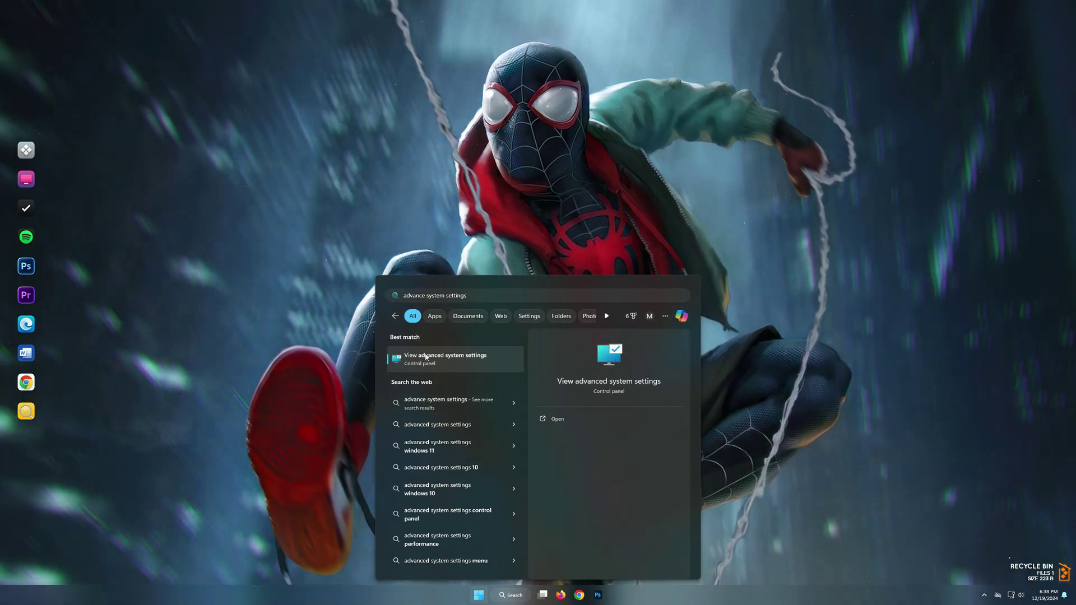
click(427, 358)
drag(225, 105, 580, 220)
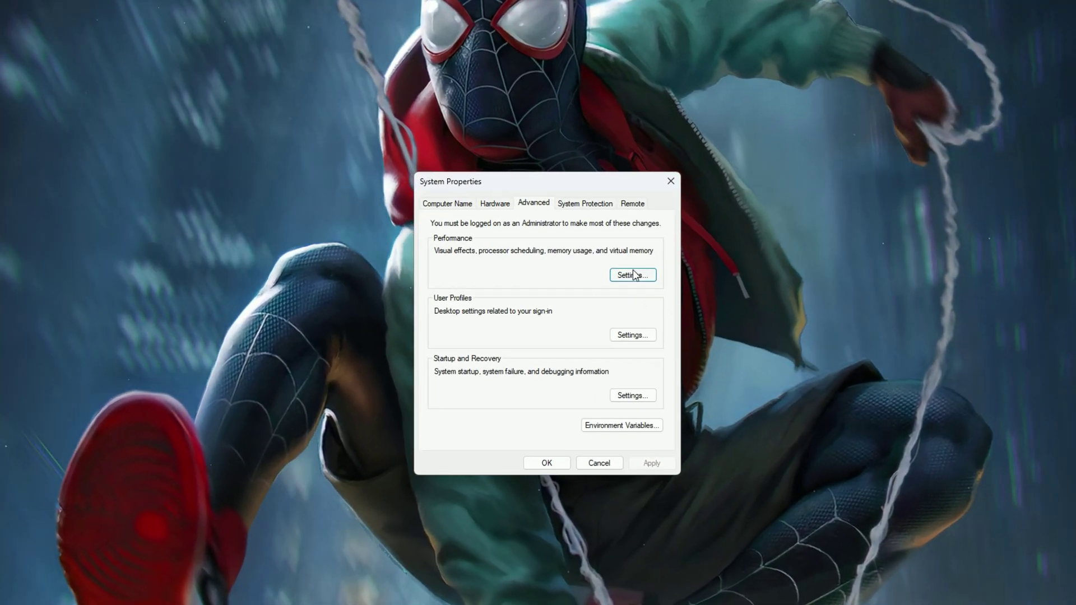
- Use custom visual effects with only Show thumbnails instead of icons and Smooth edges of screen fonts enabled, and confirm both dialogs
click(626, 275)
drag(571, 235, 547, 168)
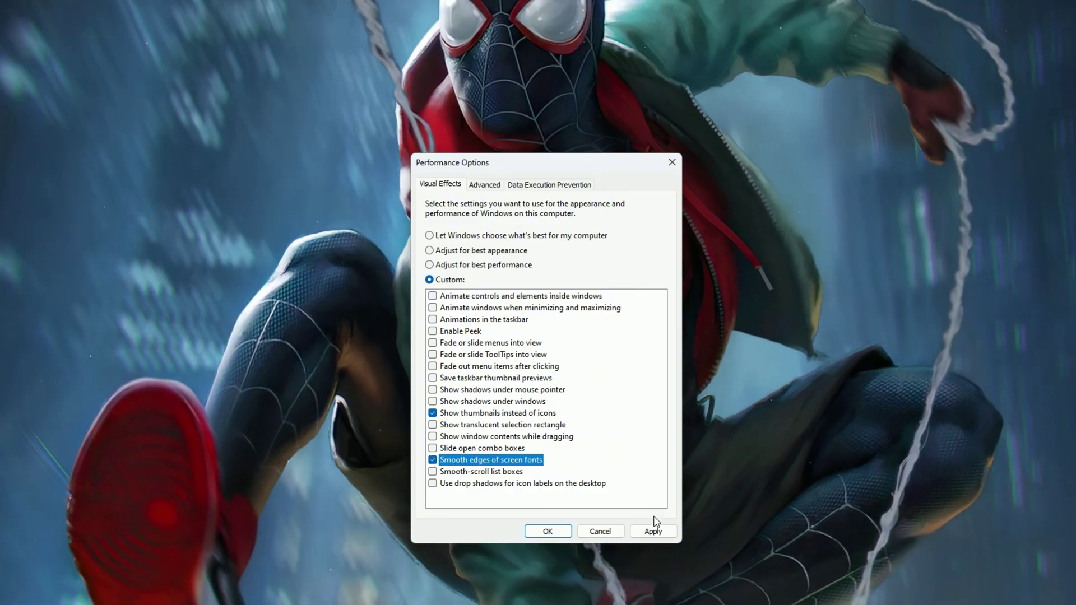
click(548, 535)
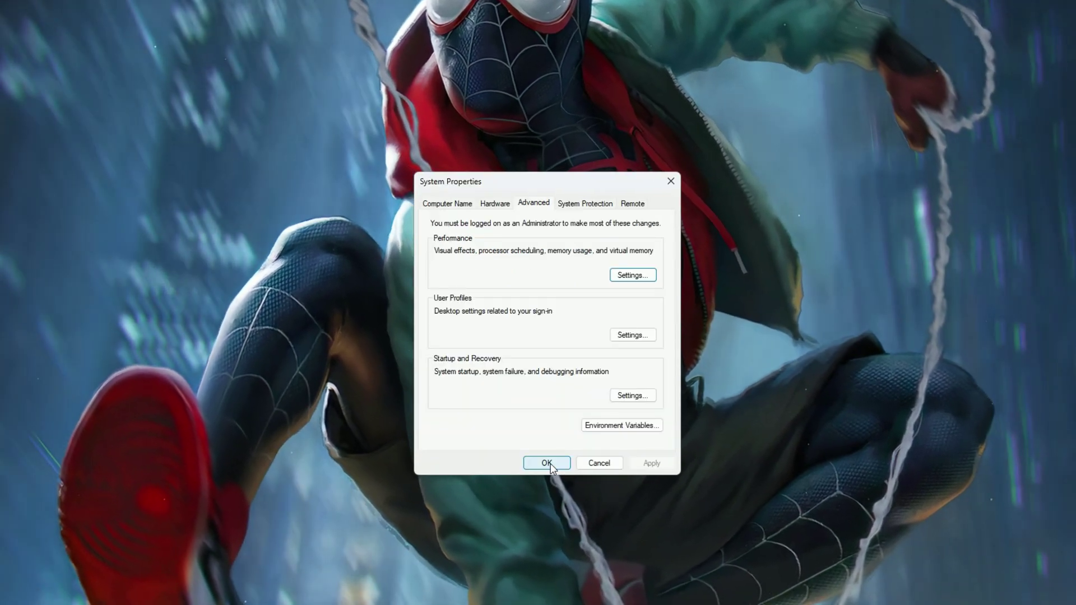
click(547, 463)
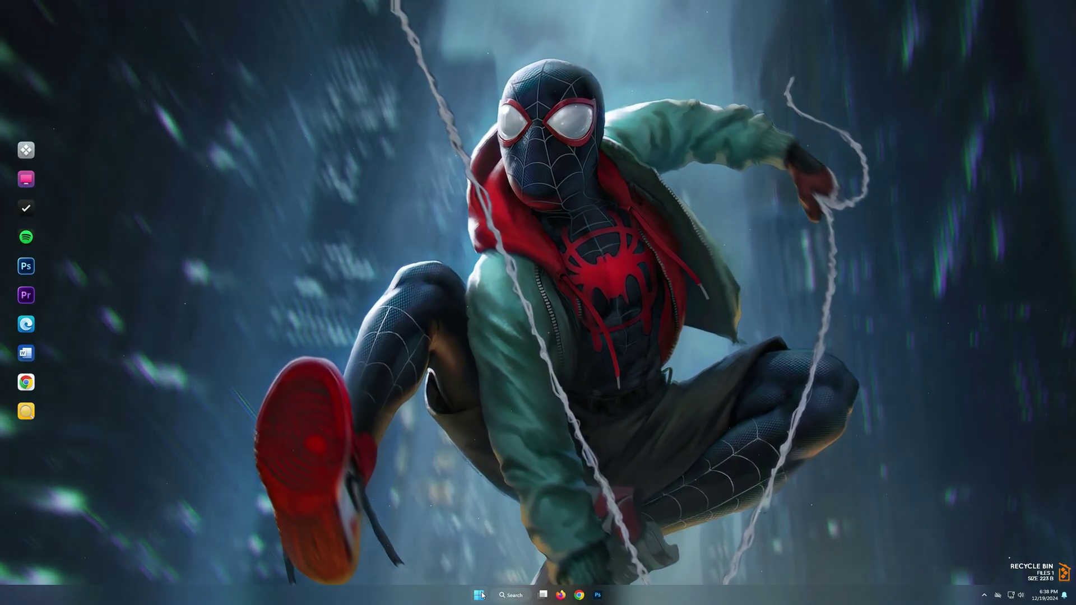
- Search Windows for "system configuration" and open System Configuration
click(479, 594)
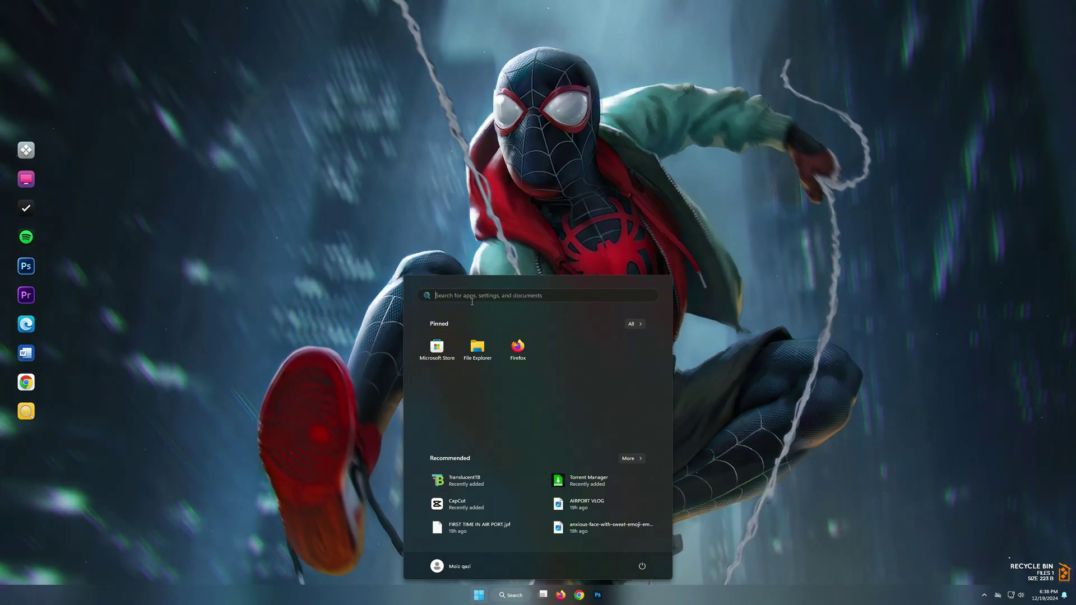
text(system )
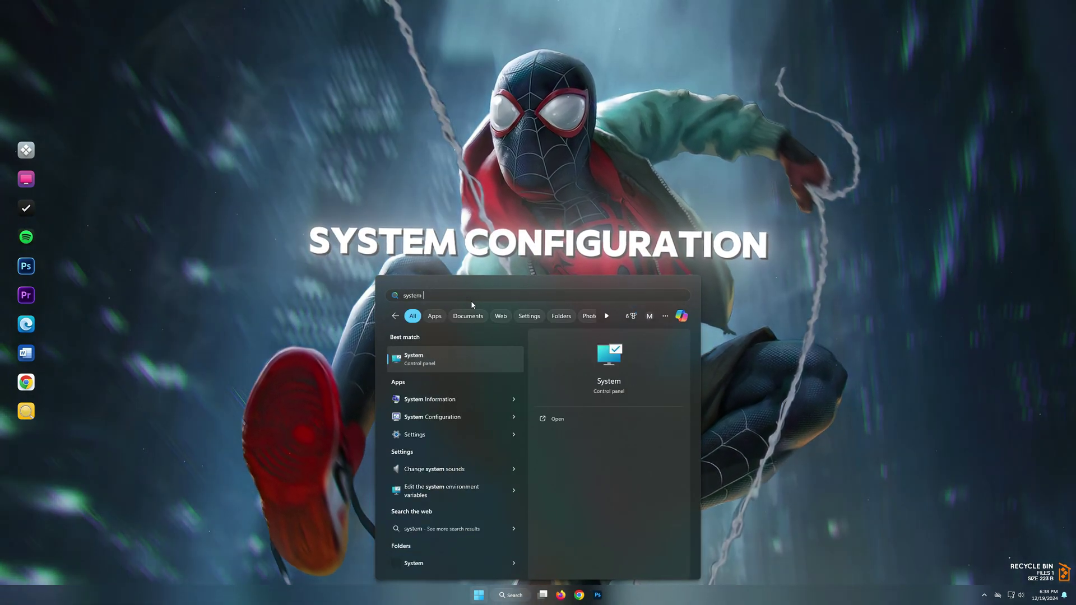
text(configuration)
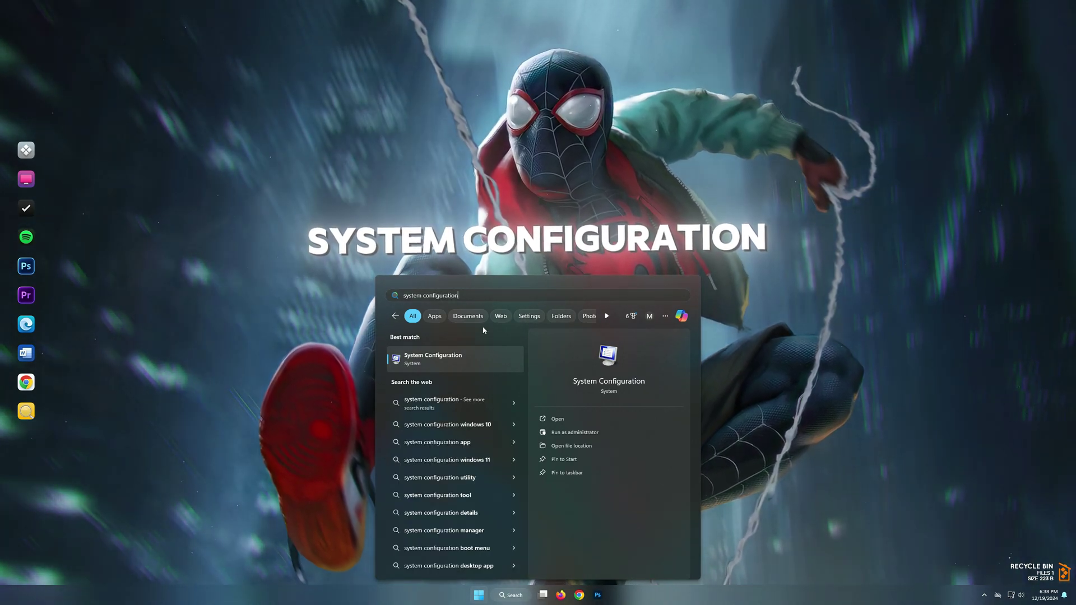
click(444, 361)
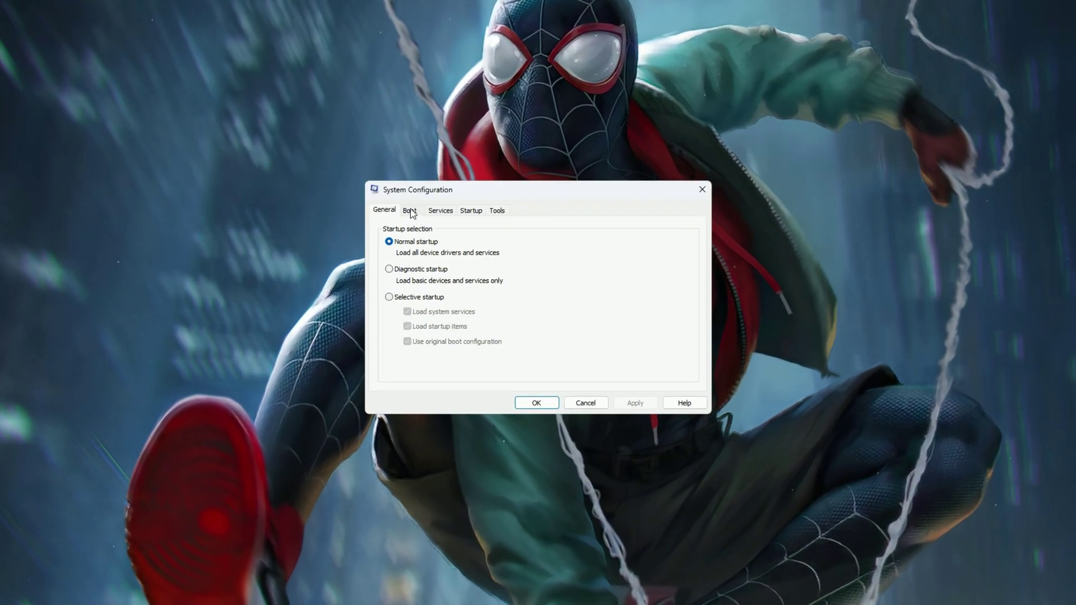
- Set the number of processors to 12 in the advanced boot options and confirm the system configuration
click(414, 213)
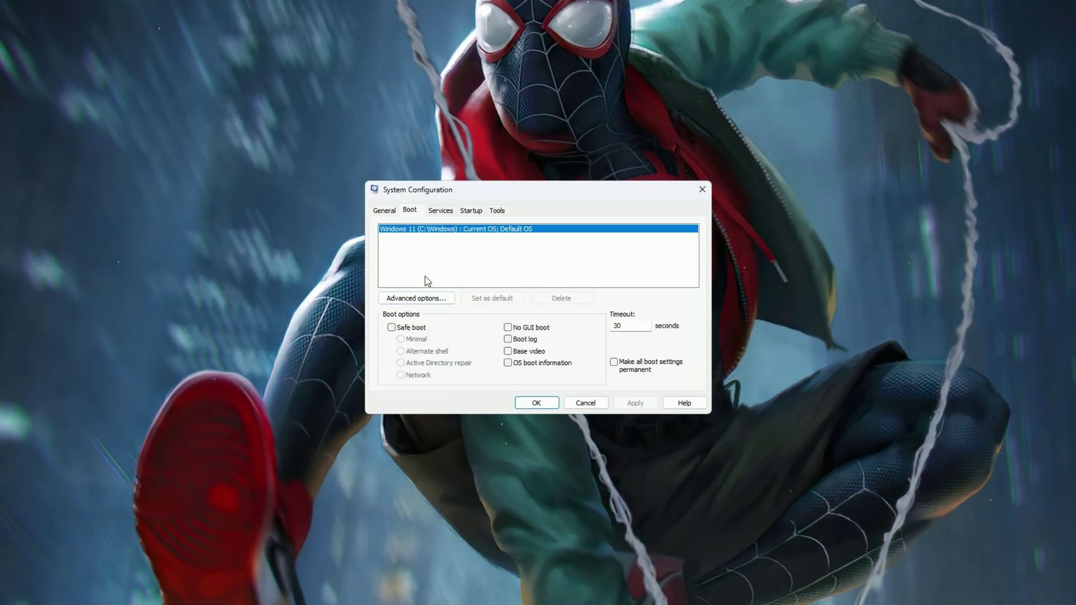
click(432, 298)
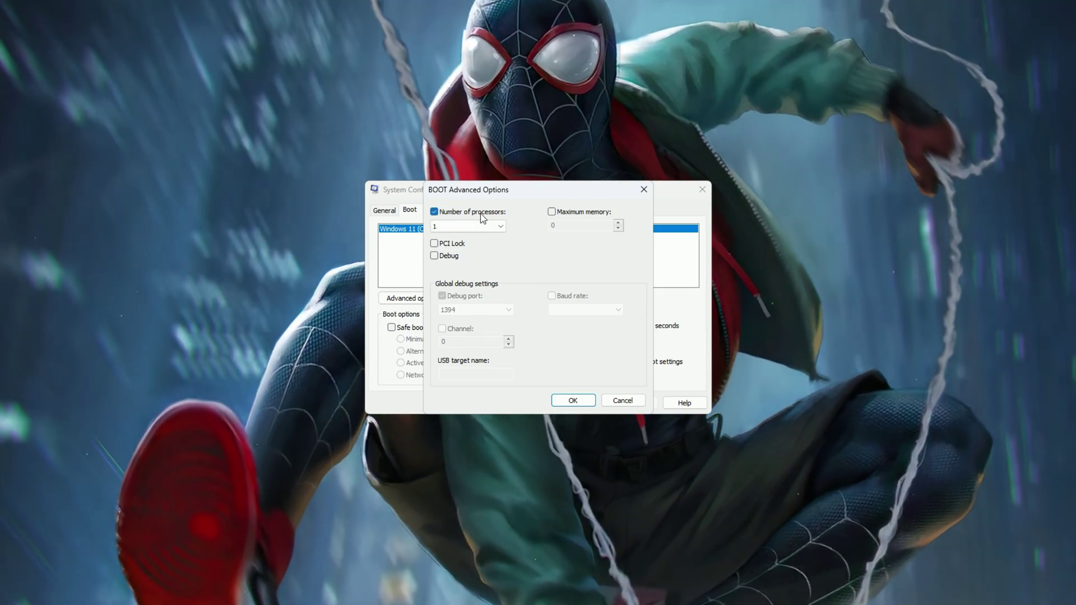
click(466, 225)
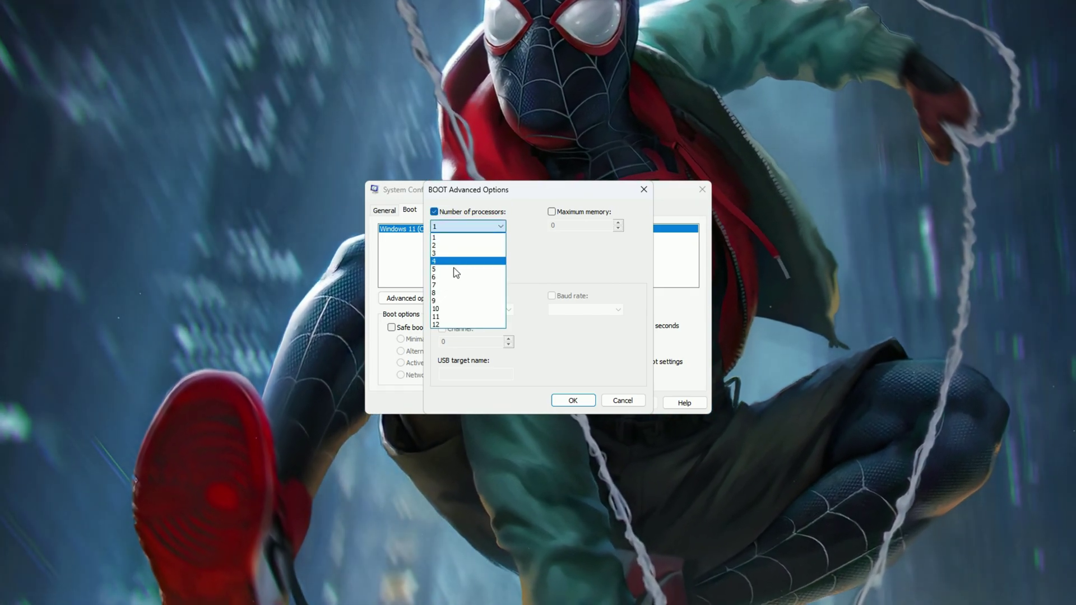
click(439, 325)
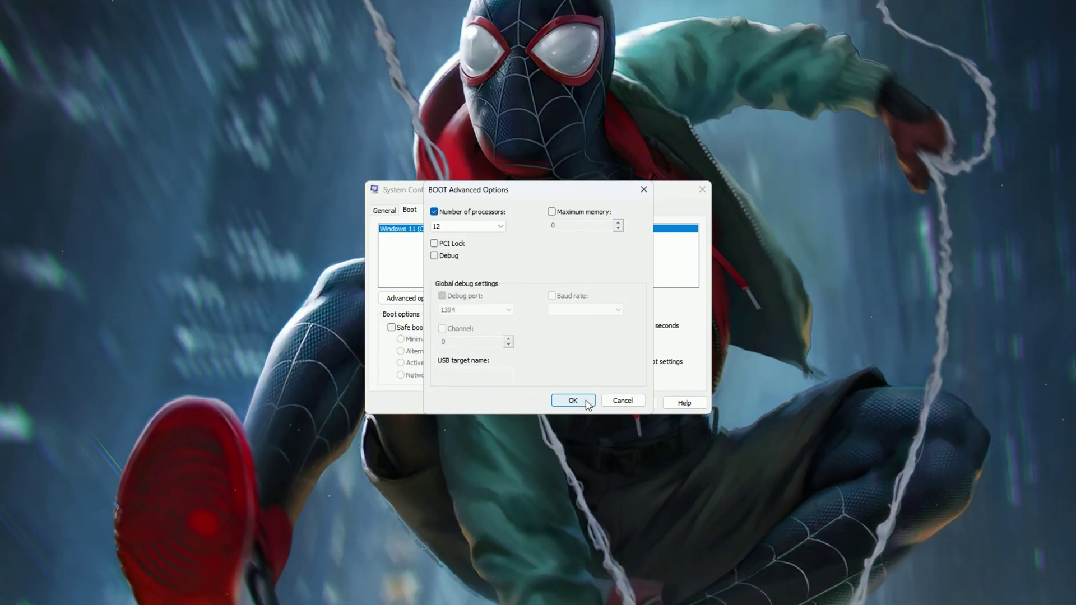
click(573, 400)
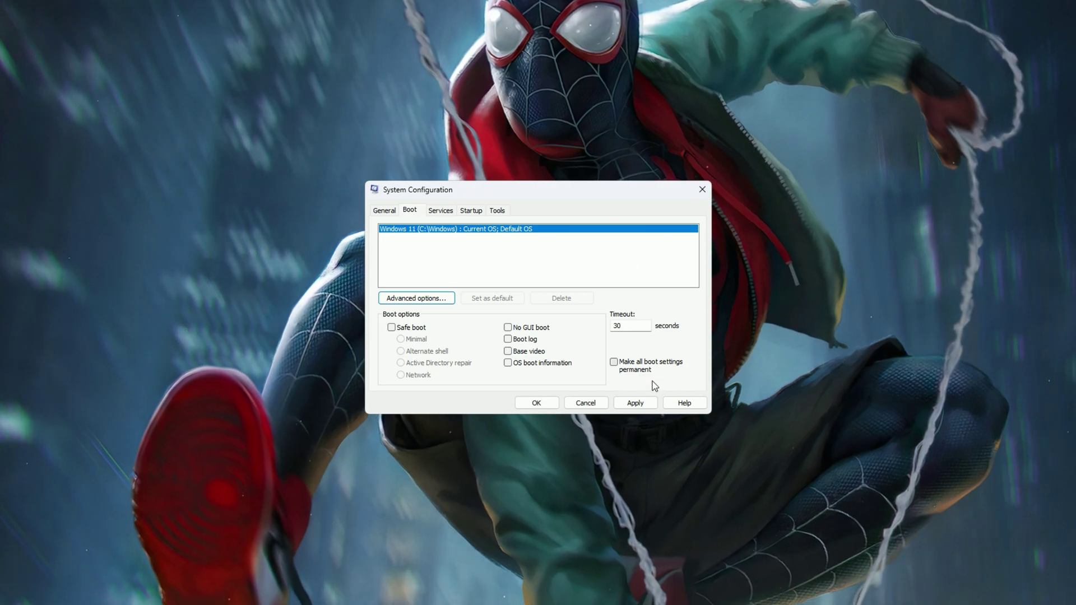
click(534, 402)
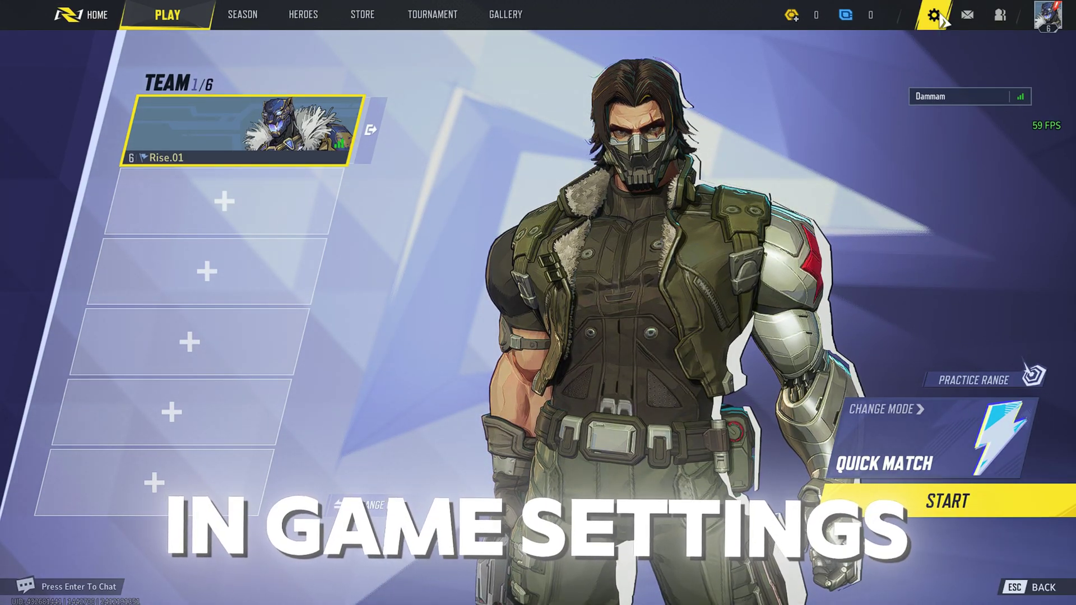
- Switch to Marvel Rivals, open the display settings with Fullscreen mode, and choose the 1920x1080 resolution
click(934, 15)
click(571, 233)
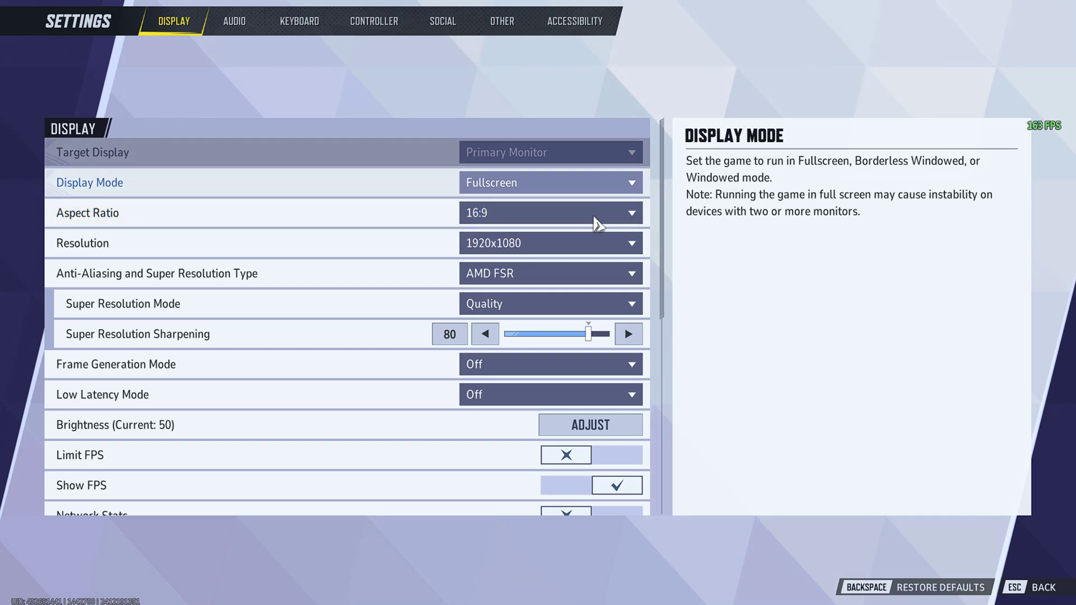
click(533, 243)
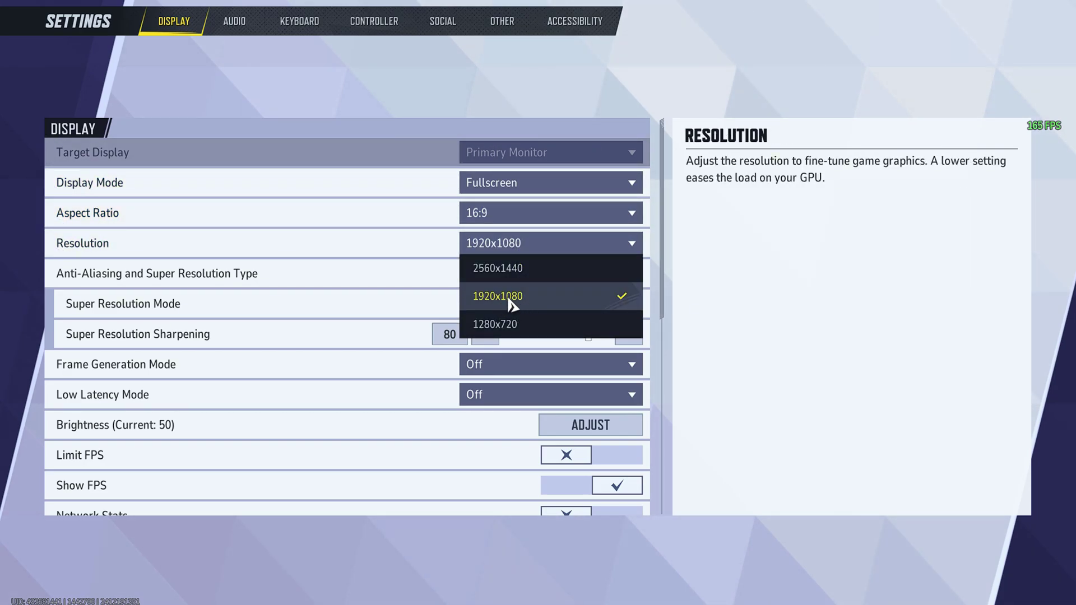
click(511, 242)
- Set the anti-aliasing and super resolution type to AMD FSR and the super resolution mode to Quality
scroll(509, 280, down, 1)
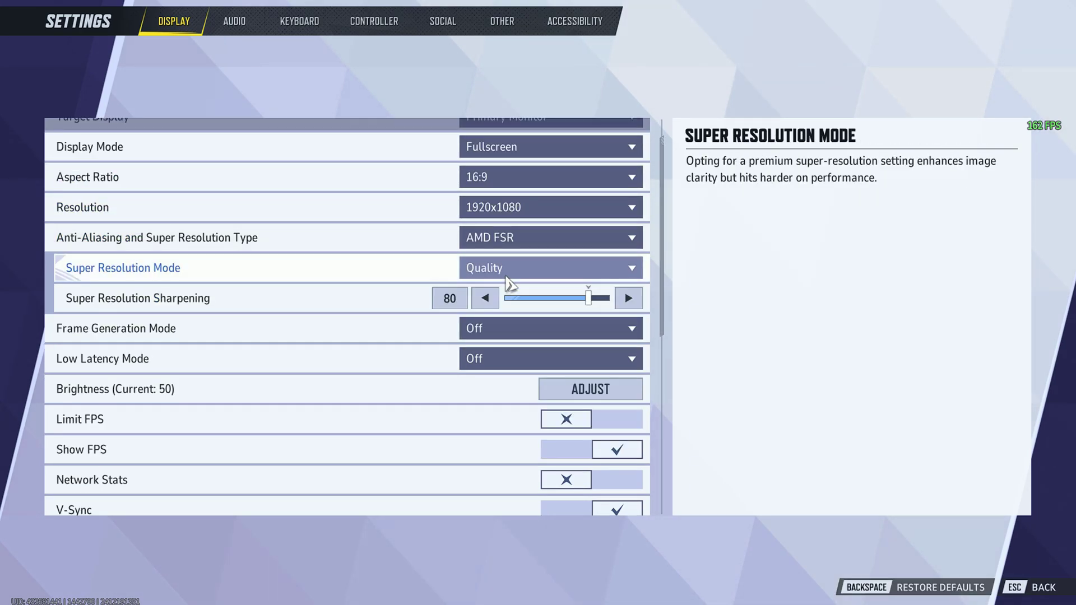
scroll(509, 282, down, 1)
click(516, 203)
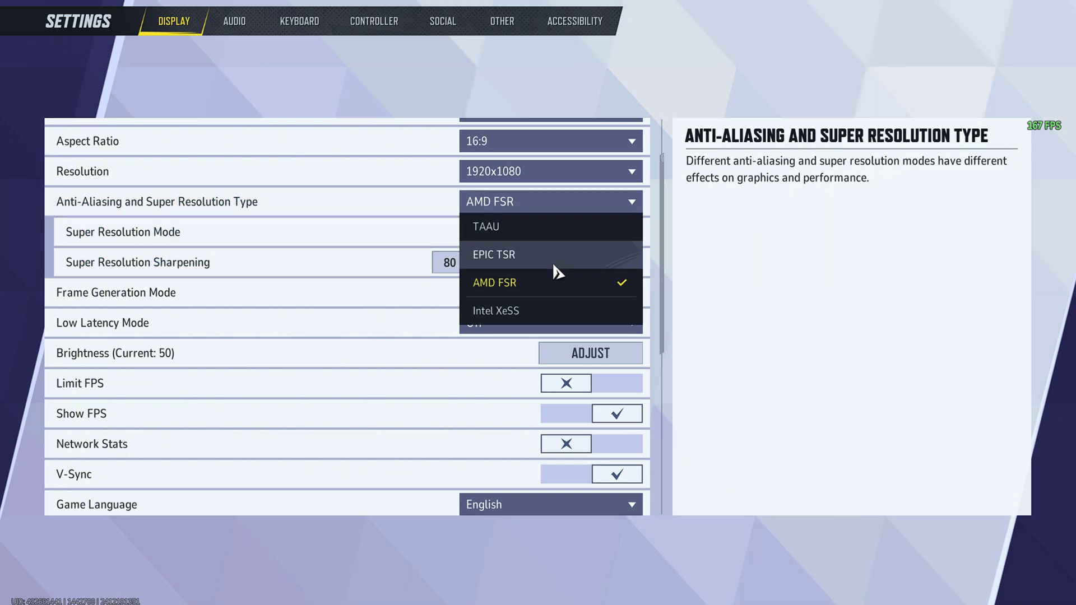
click(508, 289)
click(509, 234)
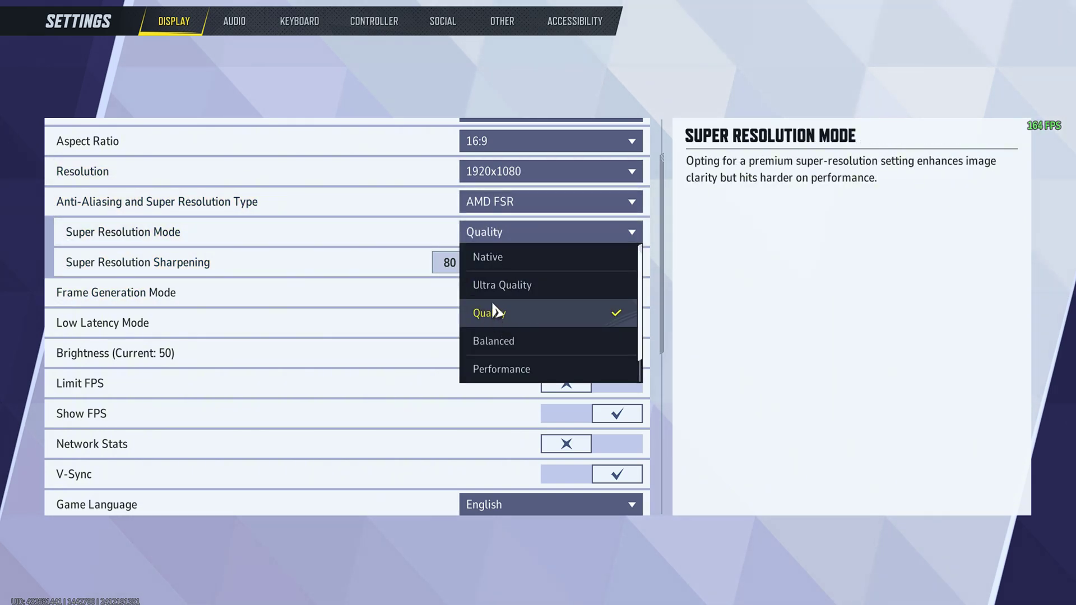
click(501, 318)
- Set the overall Graphics Quality to Low and review the remaining display settings
scroll(426, 313, down, 2)
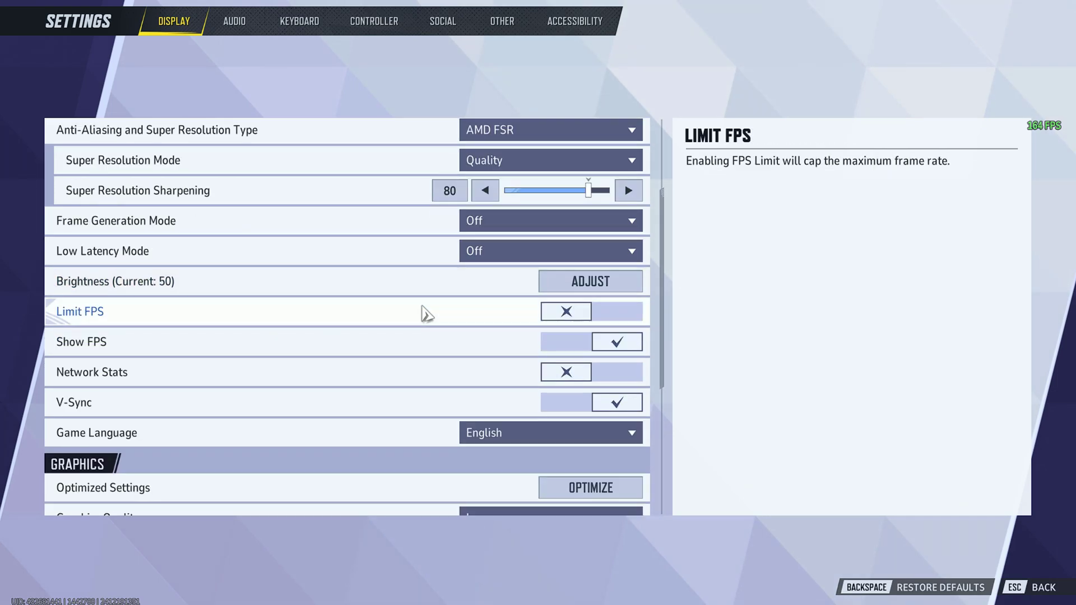
scroll(432, 297, down, 2)
scroll(438, 301, down, 2)
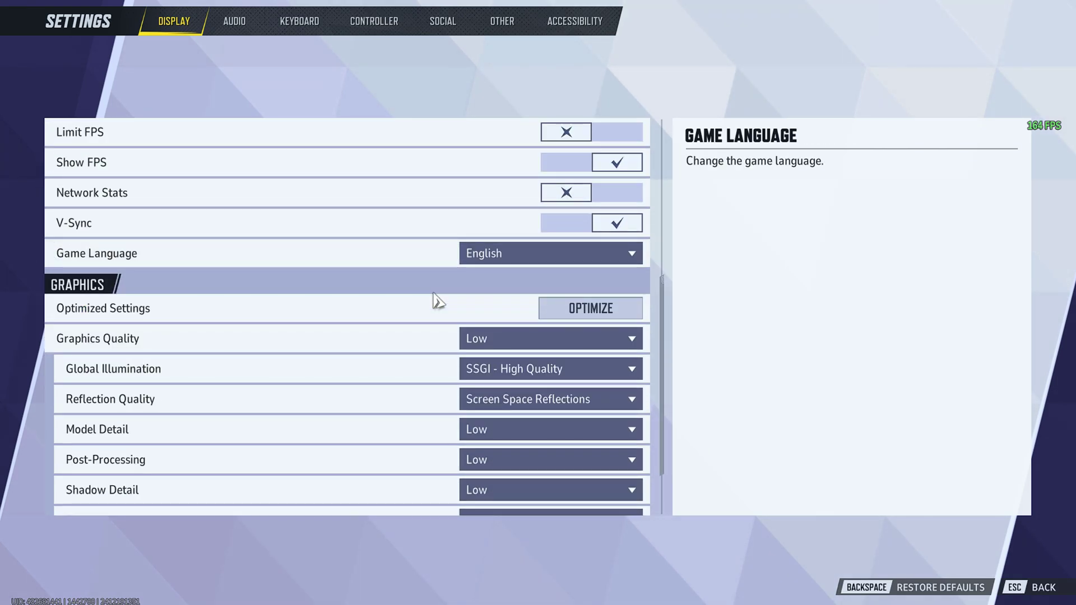
scroll(438, 301, down, 1)
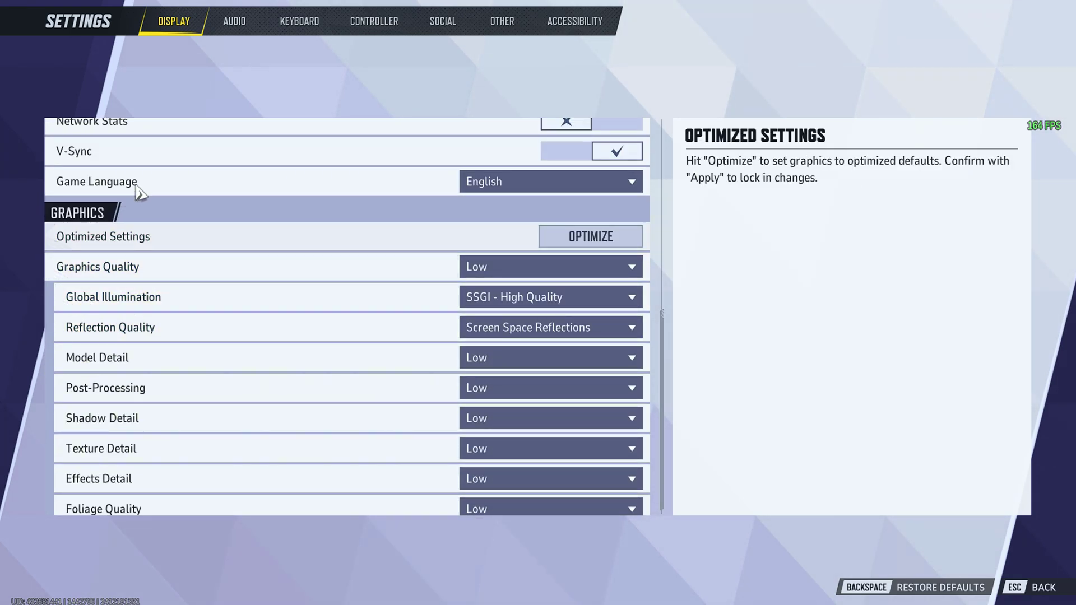
scroll(234, 311, down, 1)
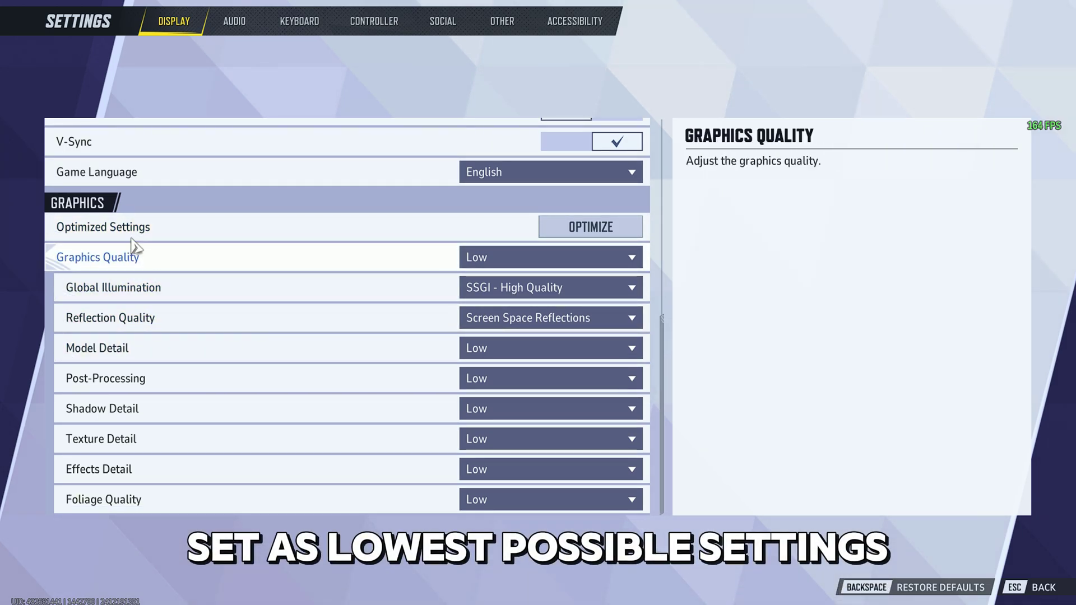
click(475, 258)
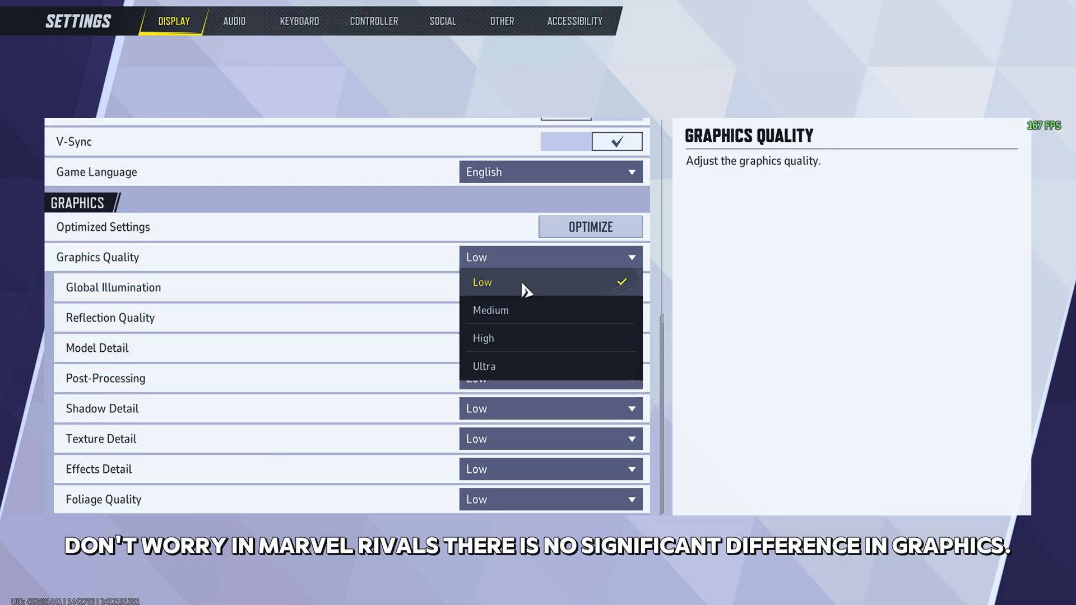
click(521, 285)
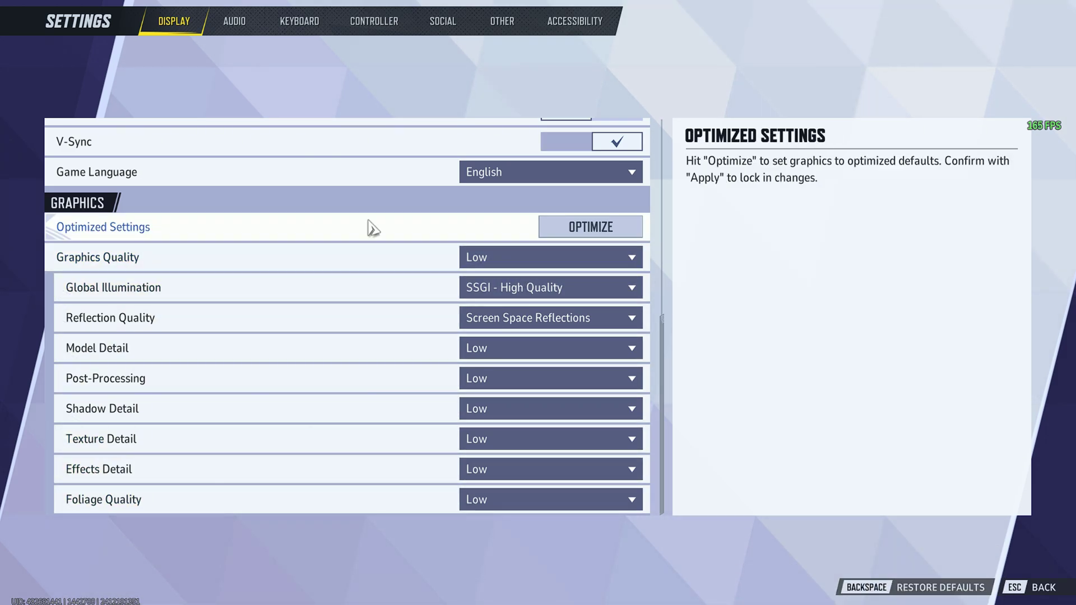
scroll(391, 278, up, 5)
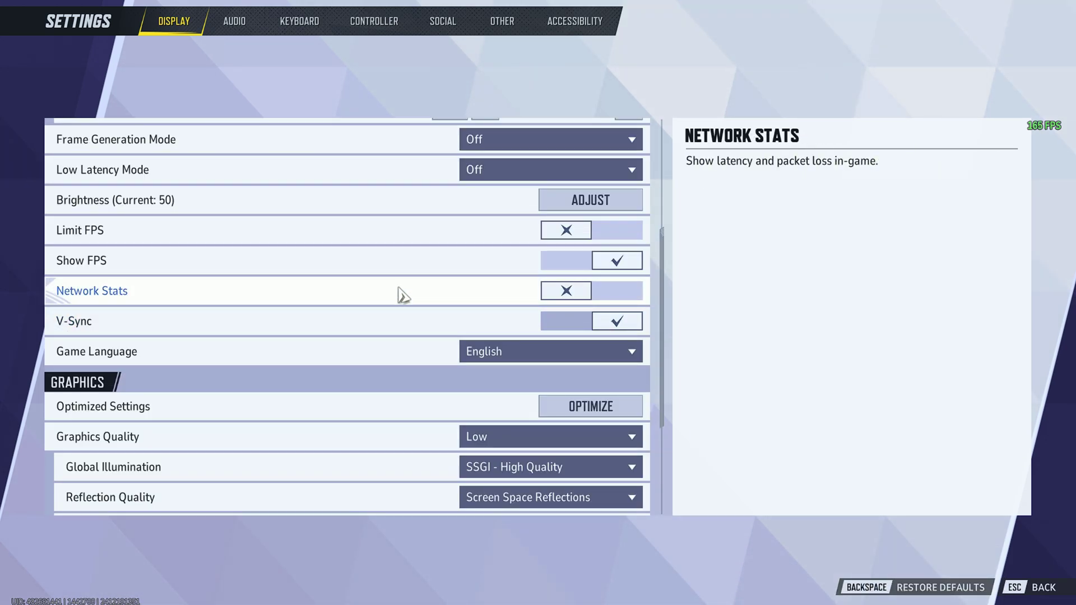
scroll(402, 294, up, 5)
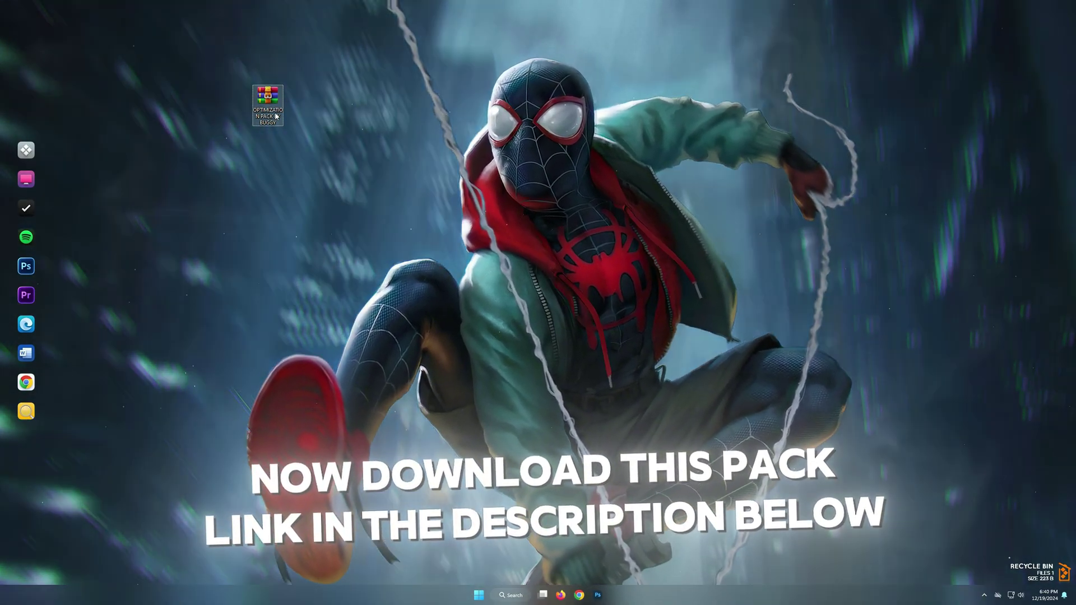
- Switch to the desktop, extract the folder from the OPTIMIZATION PACK BY BUGGY archive onto it, and close the archive
double_click(268, 103)
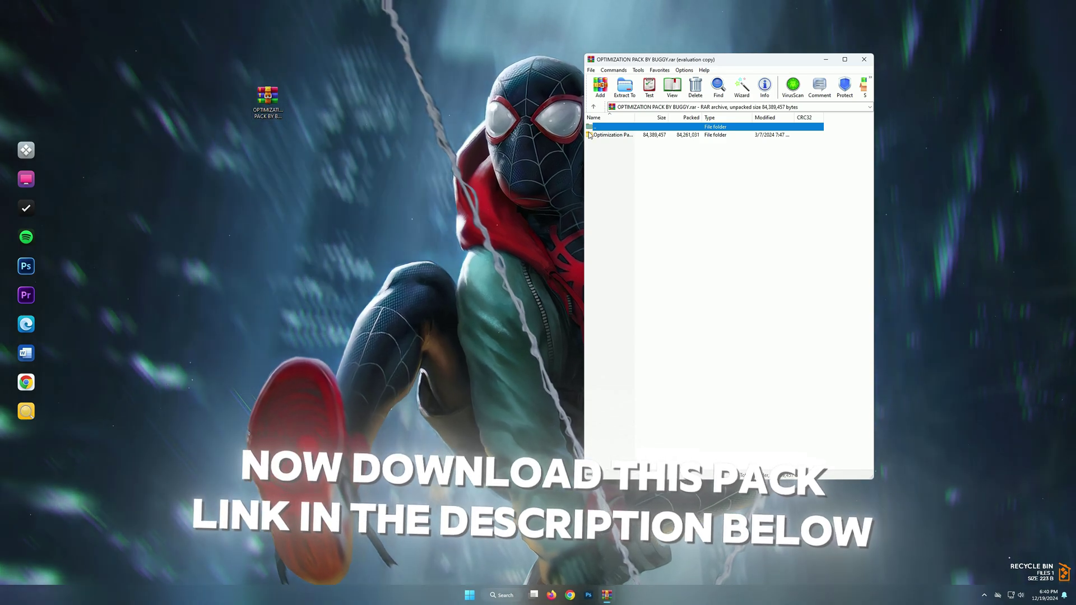
drag(590, 135, 316, 117)
key(alt+F4)
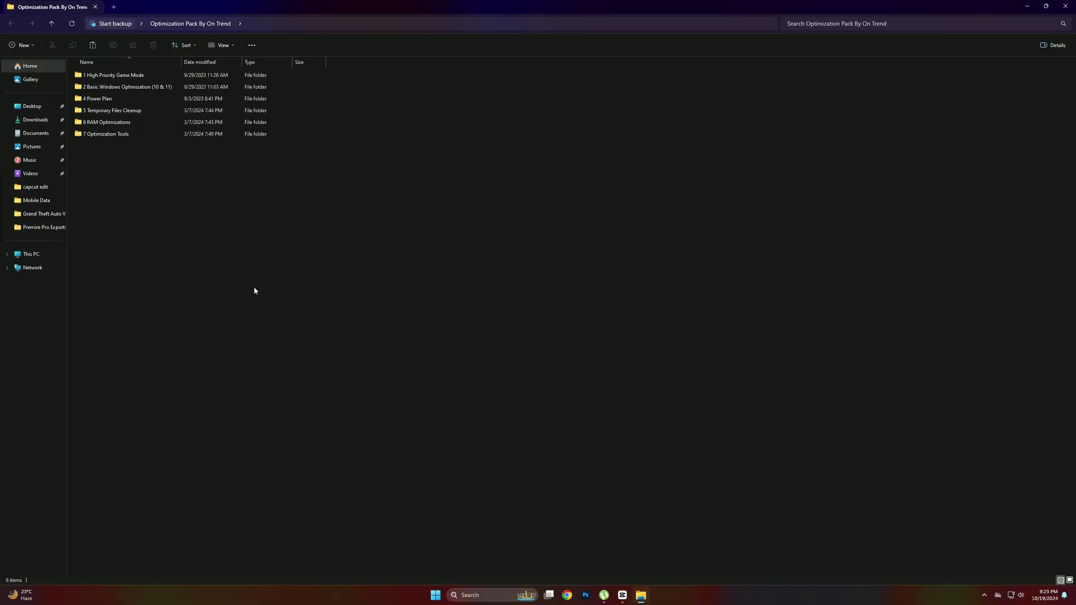
drag(162, 185, 131, 91)
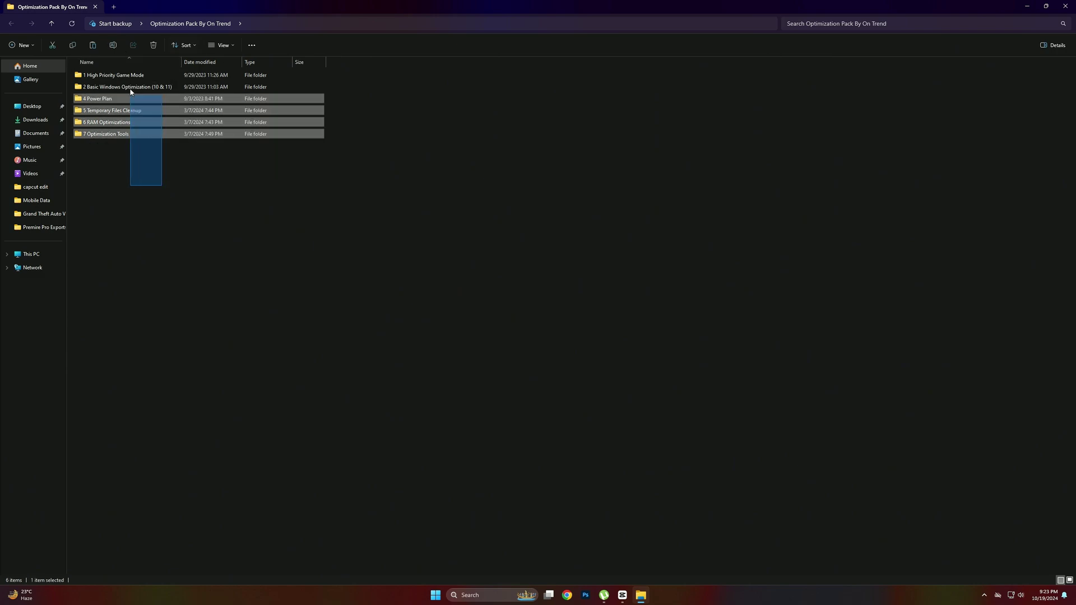
key(ctrl+a)
click(149, 149)
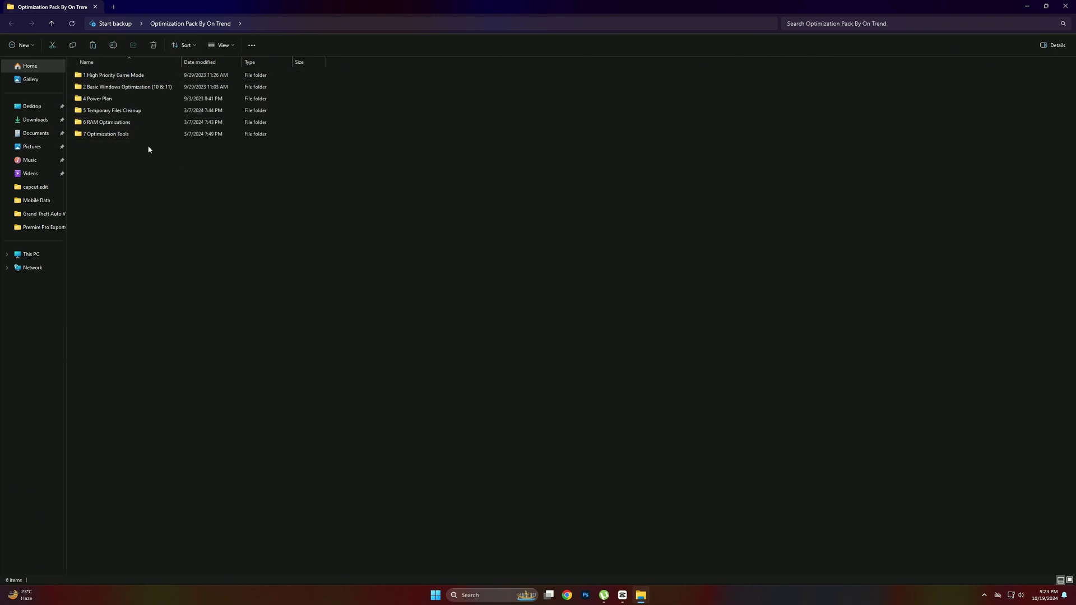
- Add the High Priority registry file from the 1 High Priority Game Mode folder to the registry
double_click(115, 75)
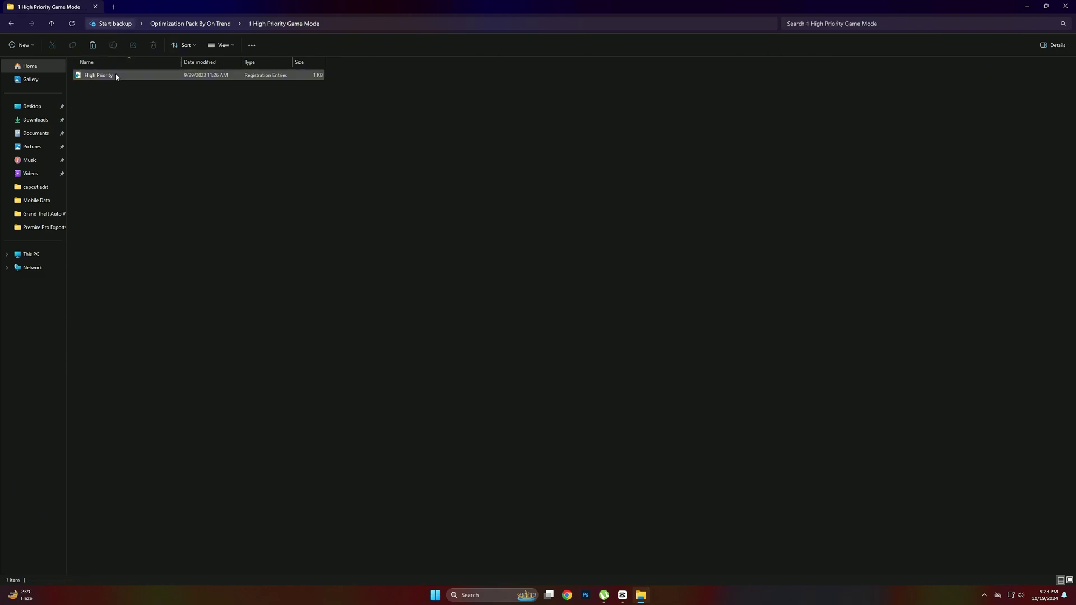
double_click(98, 75)
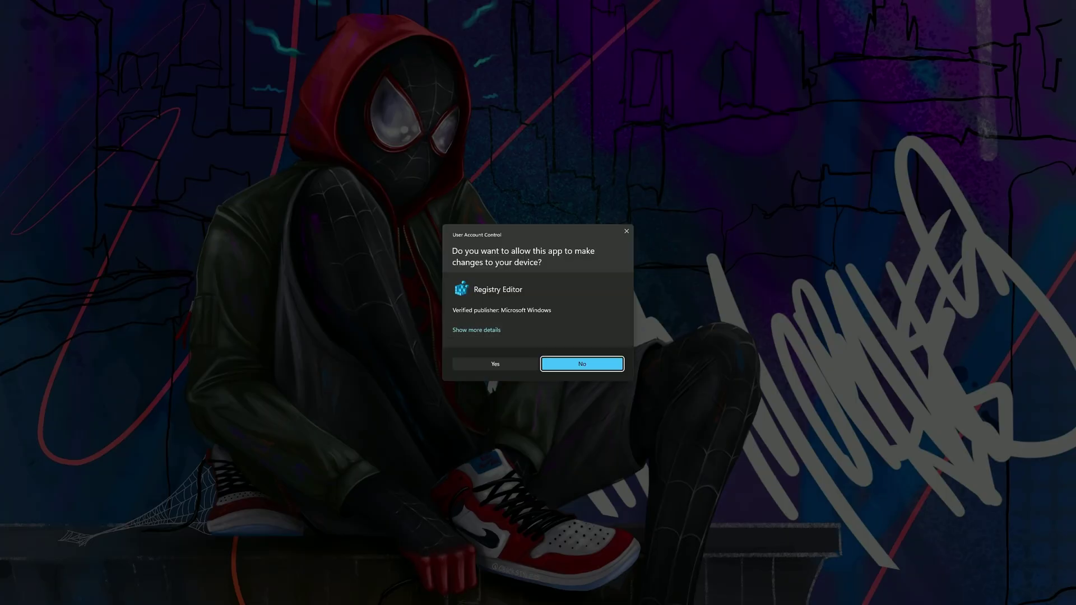
click(505, 361)
click(601, 309)
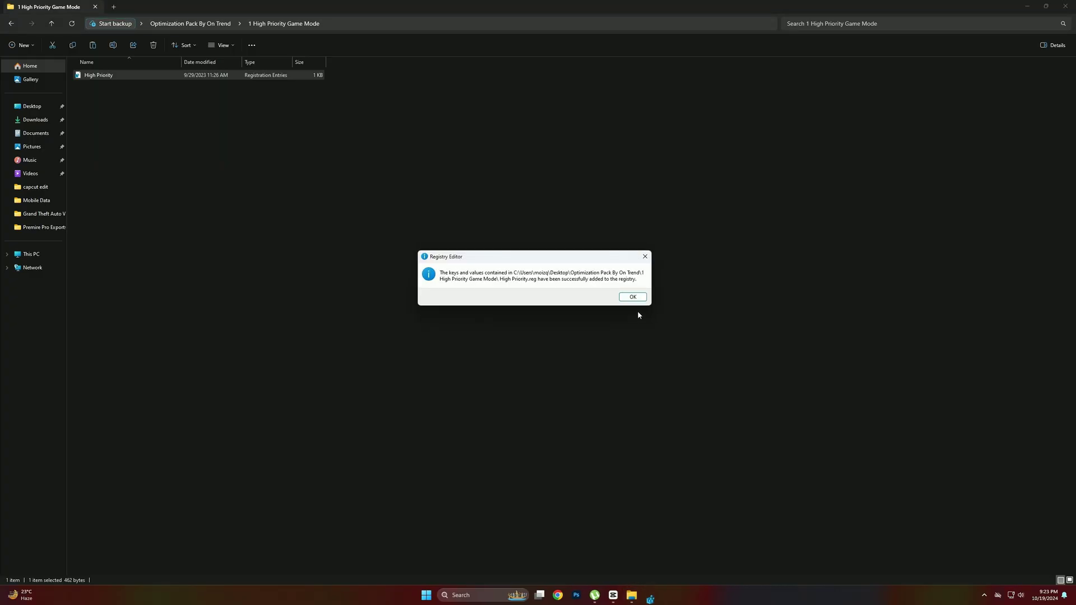
click(636, 306)
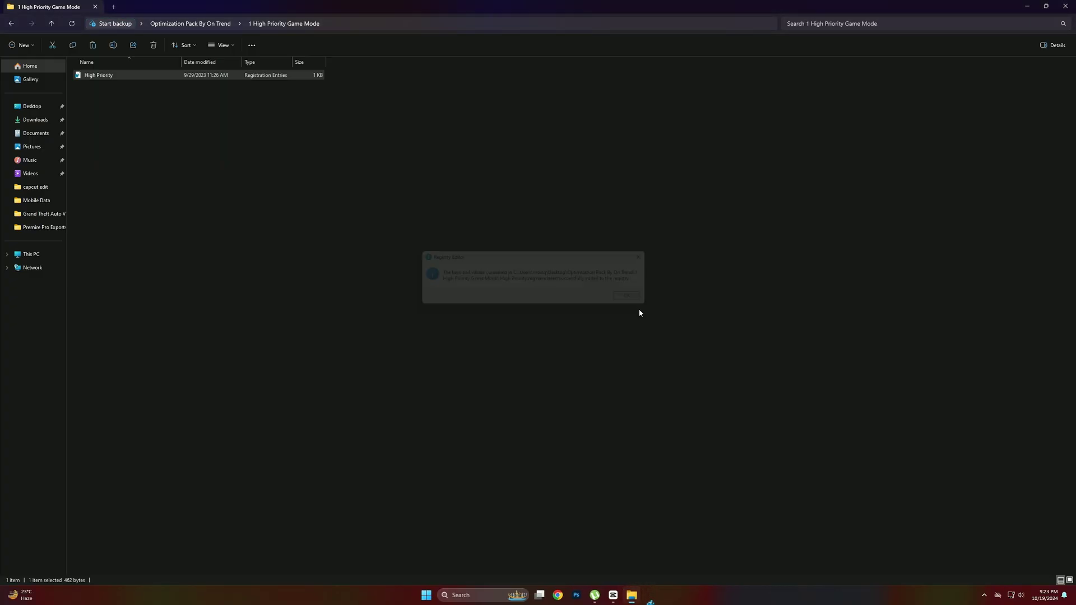
- Open the 2 Basic Windows Optimization (10 & 11) folder and add the Disable Background Apps file to the registry
click(11, 23)
double_click(104, 87)
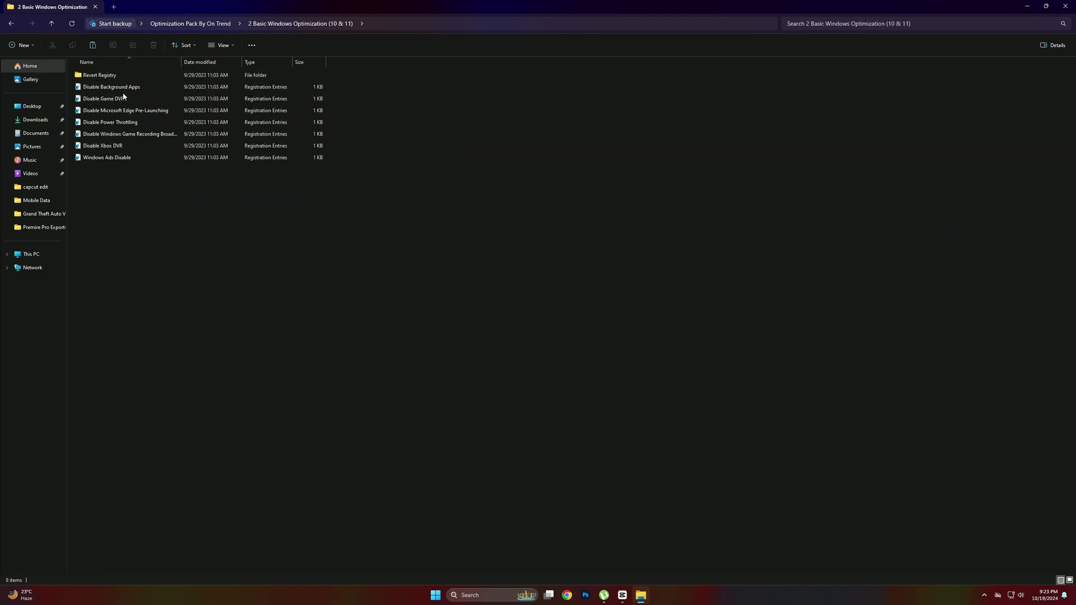
double_click(119, 88)
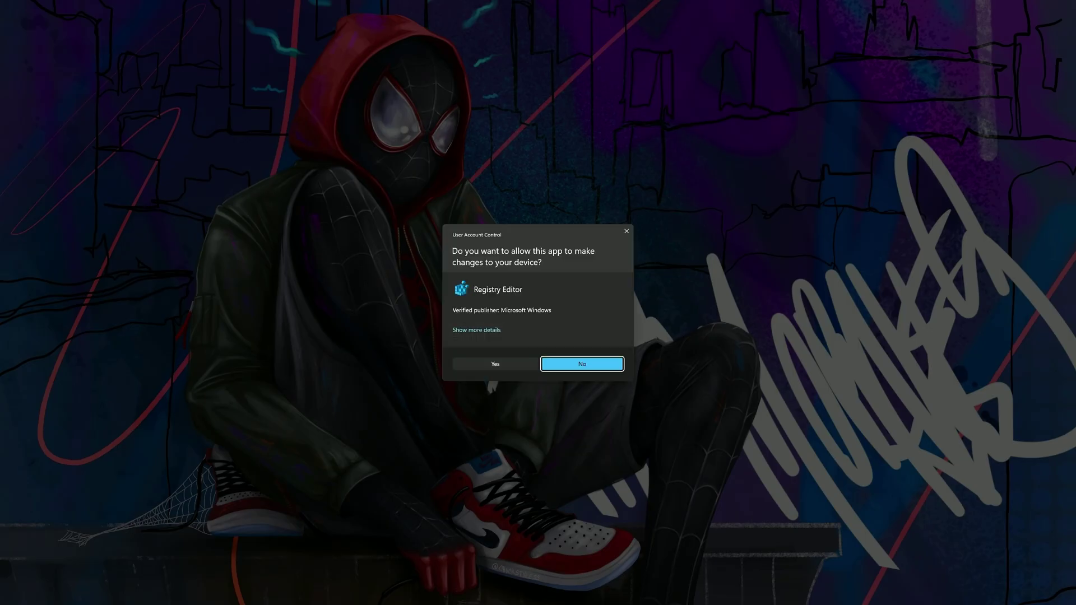
click(527, 362)
click(595, 313)
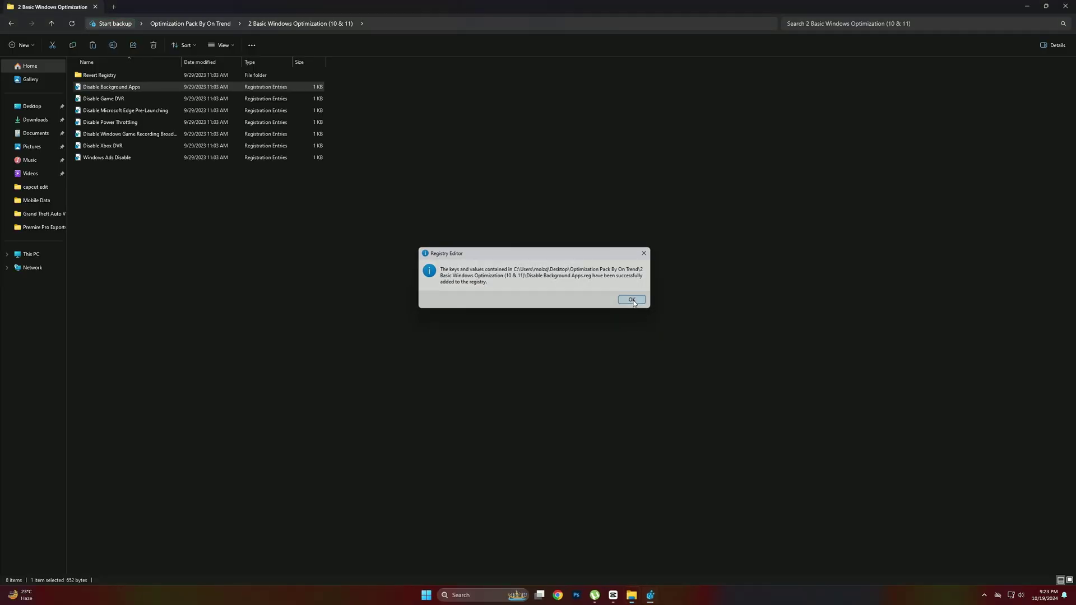
click(633, 300)
- Add the Disable Game DVR and Disable Microsoft Edge Pre-Launching files to the registry
double_click(103, 99)
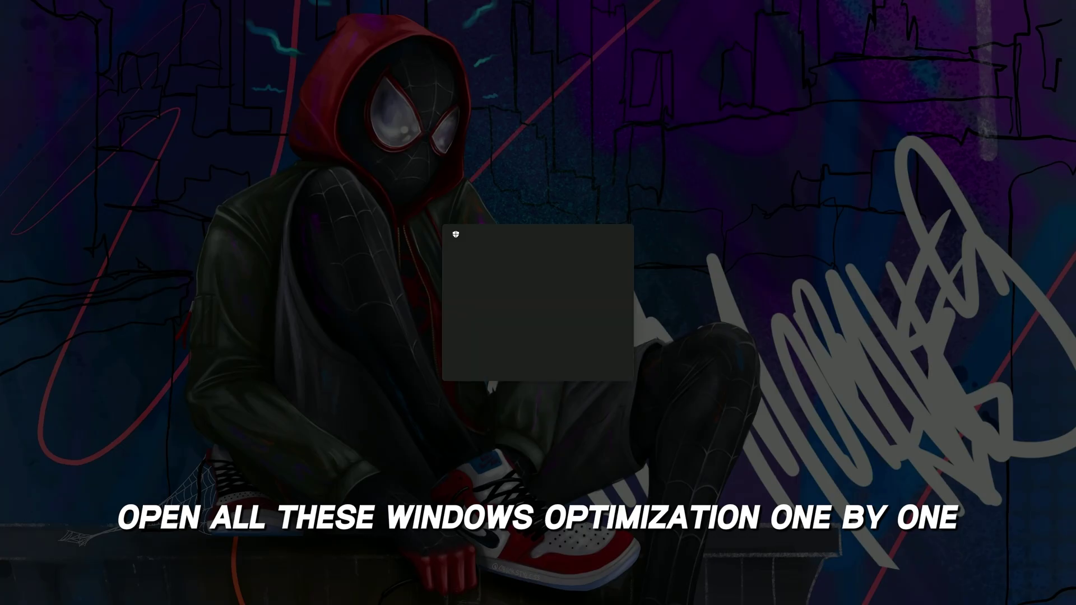
click(521, 363)
click(601, 309)
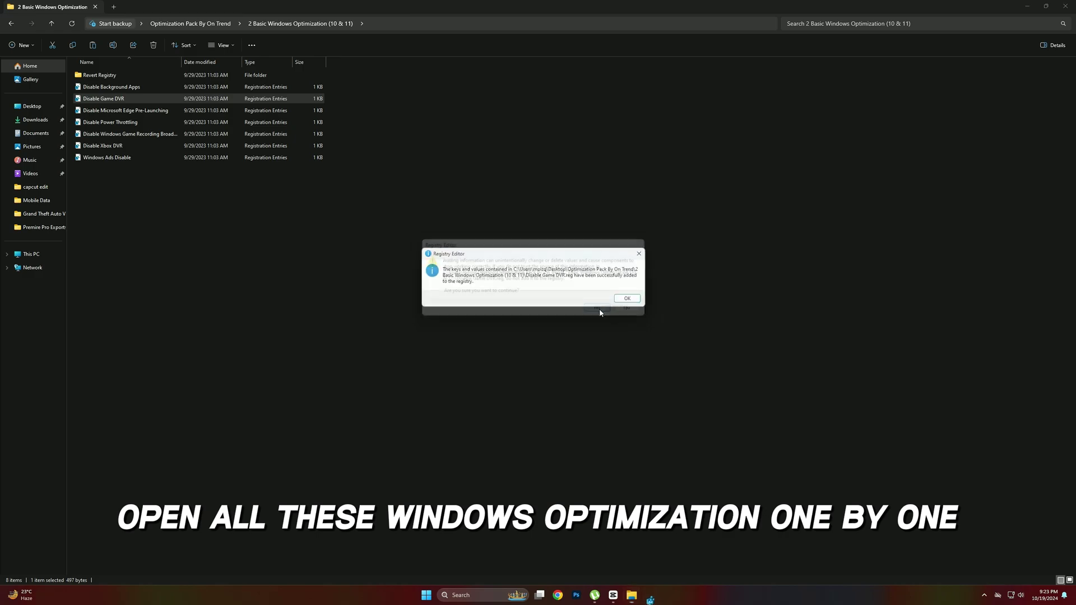
click(633, 299)
double_click(123, 111)
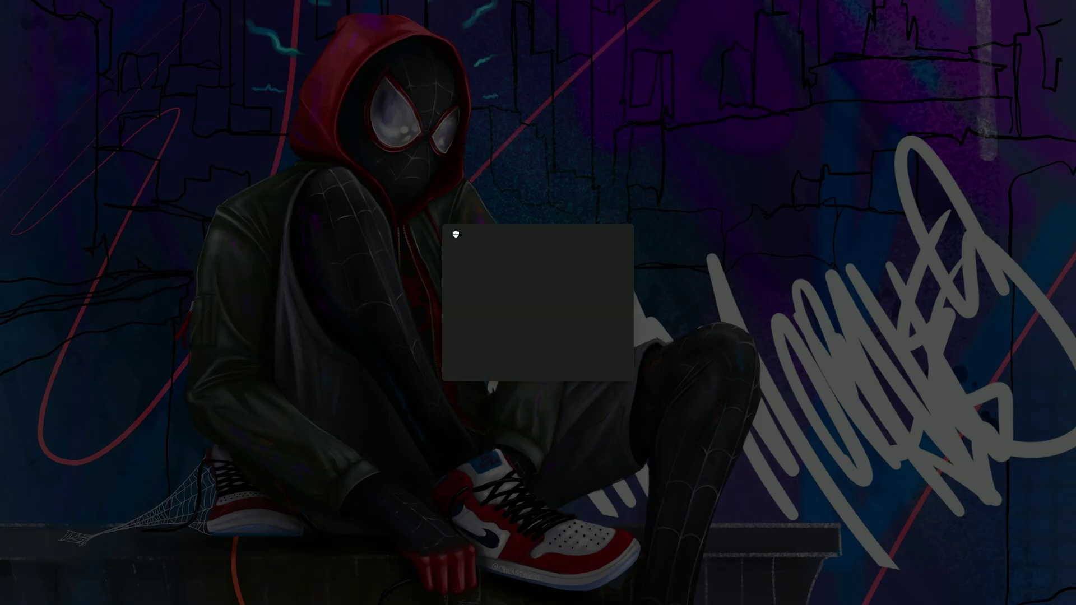
click(499, 363)
click(601, 309)
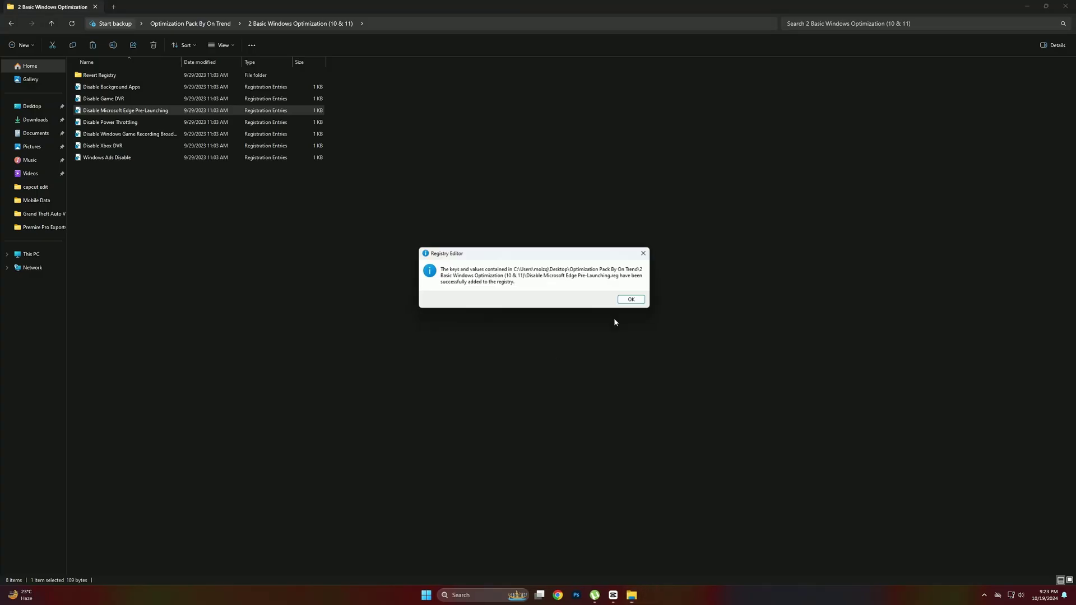
click(633, 300)
- Add the Disable Power Throttling and Disable Windows Game Recording Broadcasting files to the registry
double_click(112, 122)
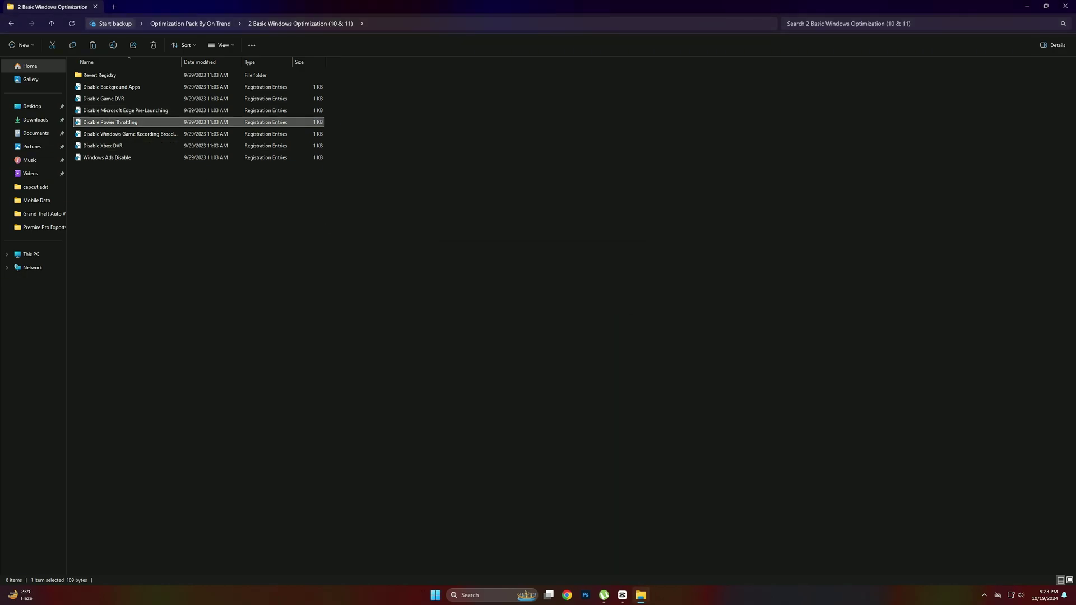
click(495, 364)
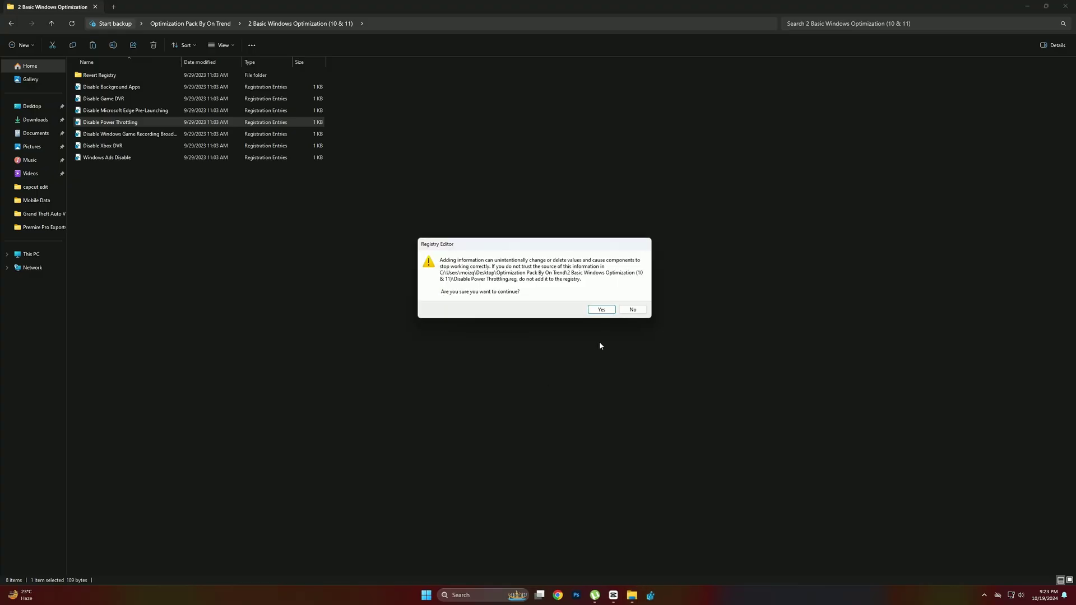
click(602, 311)
click(634, 300)
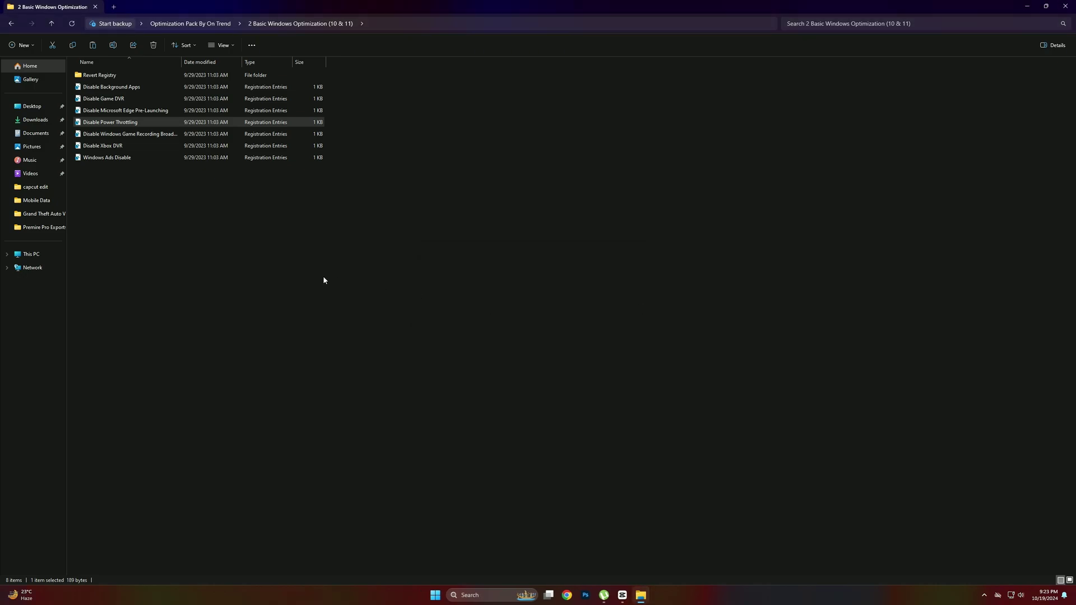
double_click(89, 134)
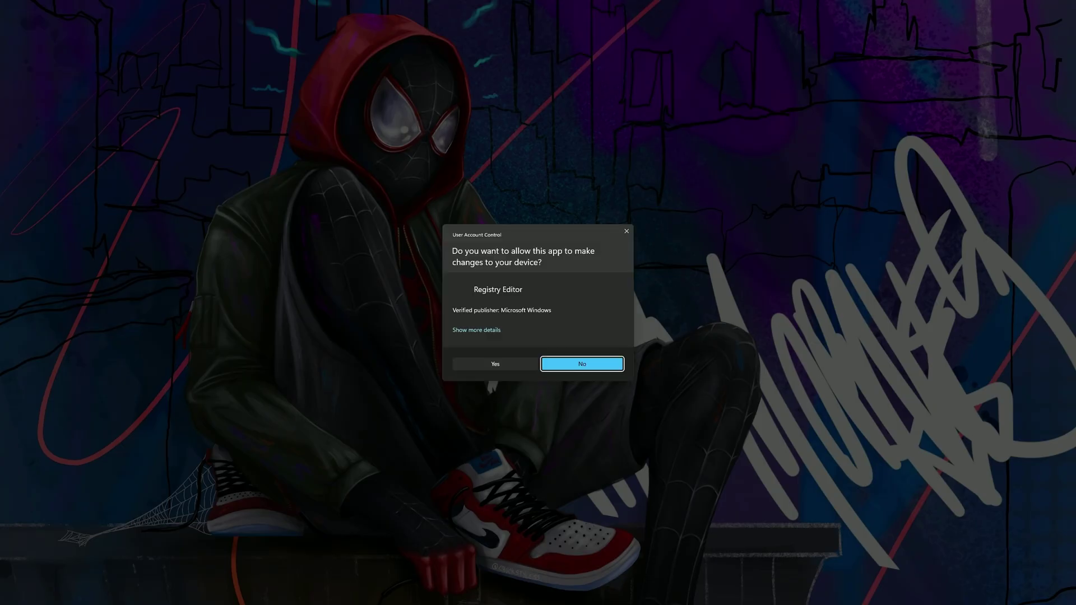
click(502, 365)
click(603, 311)
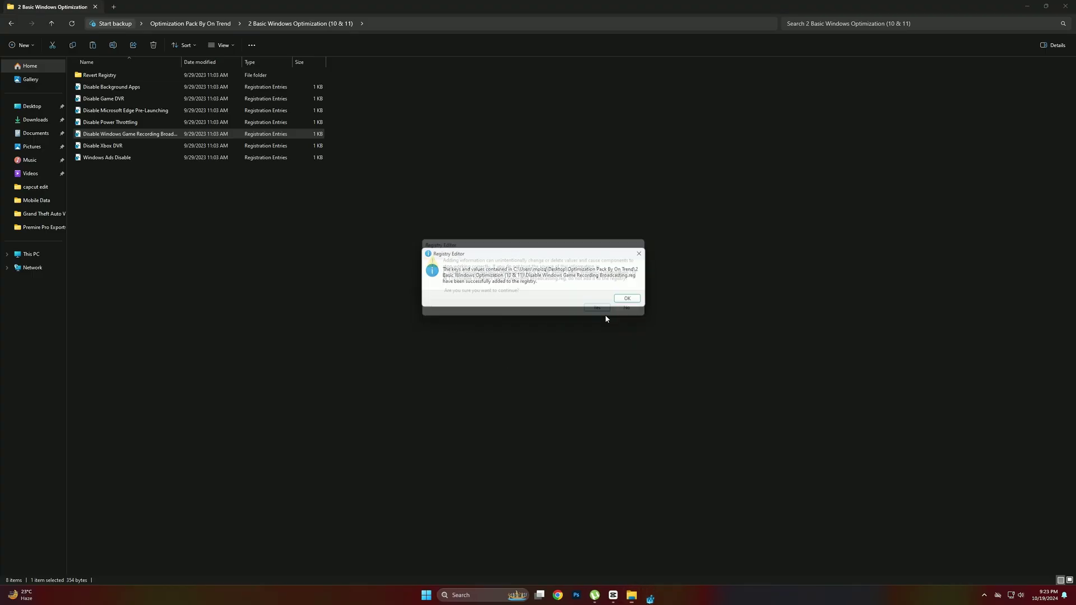
click(633, 299)
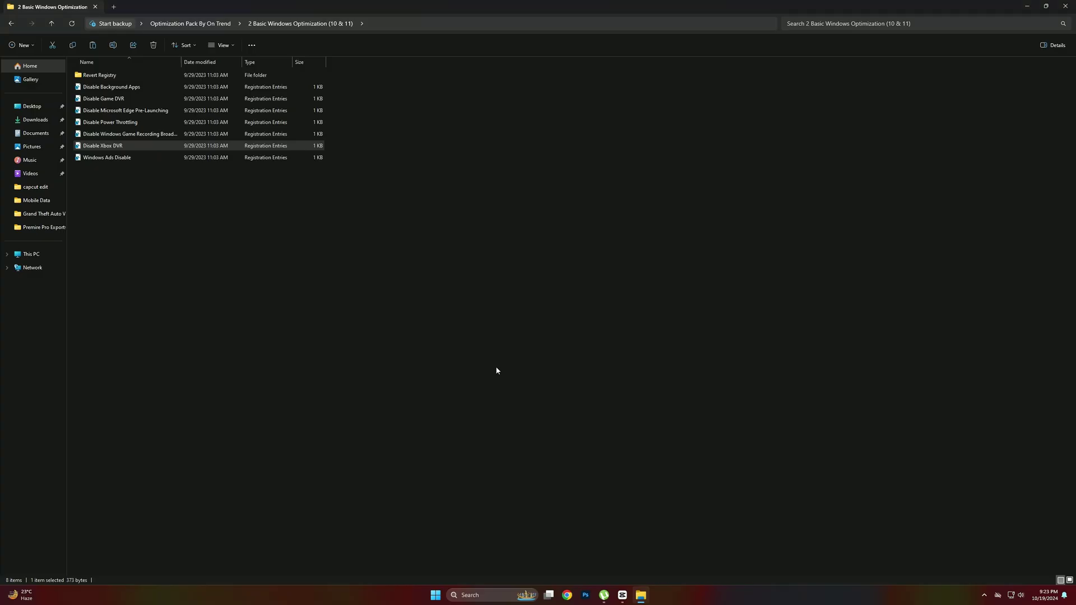
- Add the Disable Xbox DVR and Windows Ads Disable files to the registry
click(598, 311)
click(634, 303)
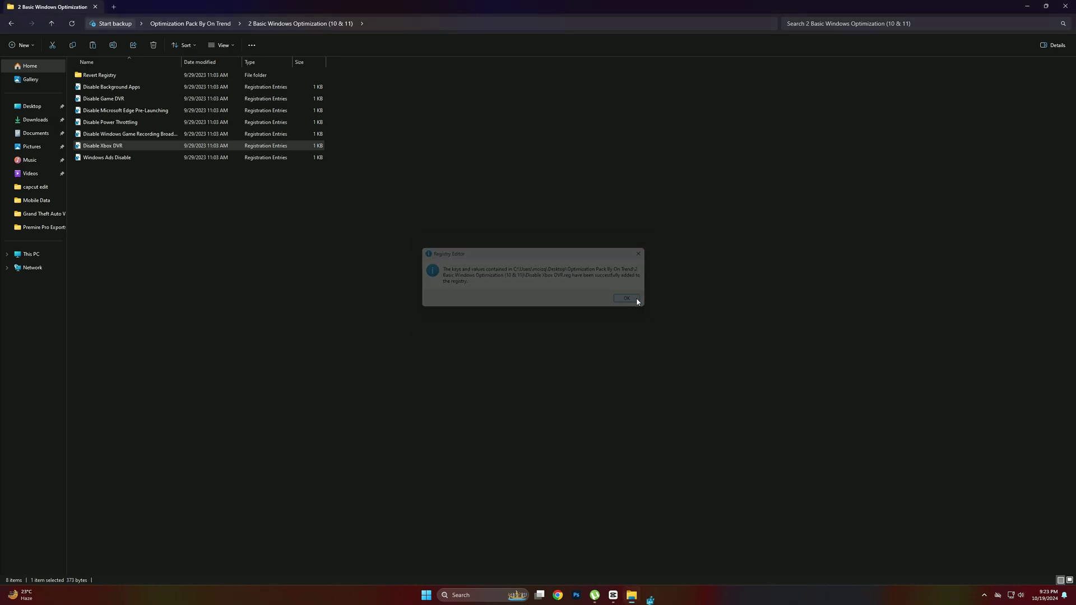
double_click(119, 157)
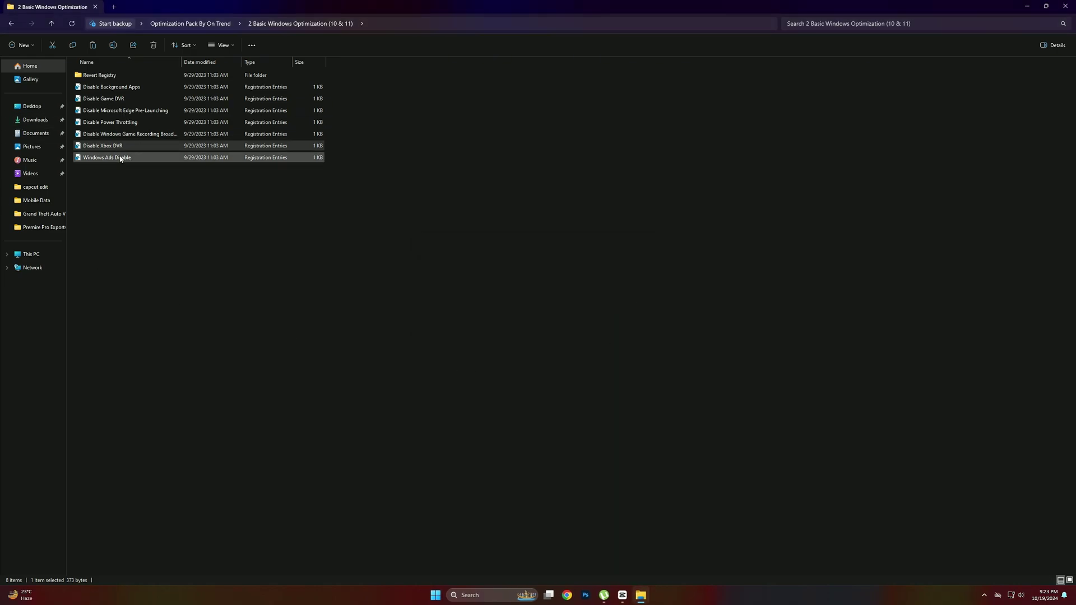
click(552, 366)
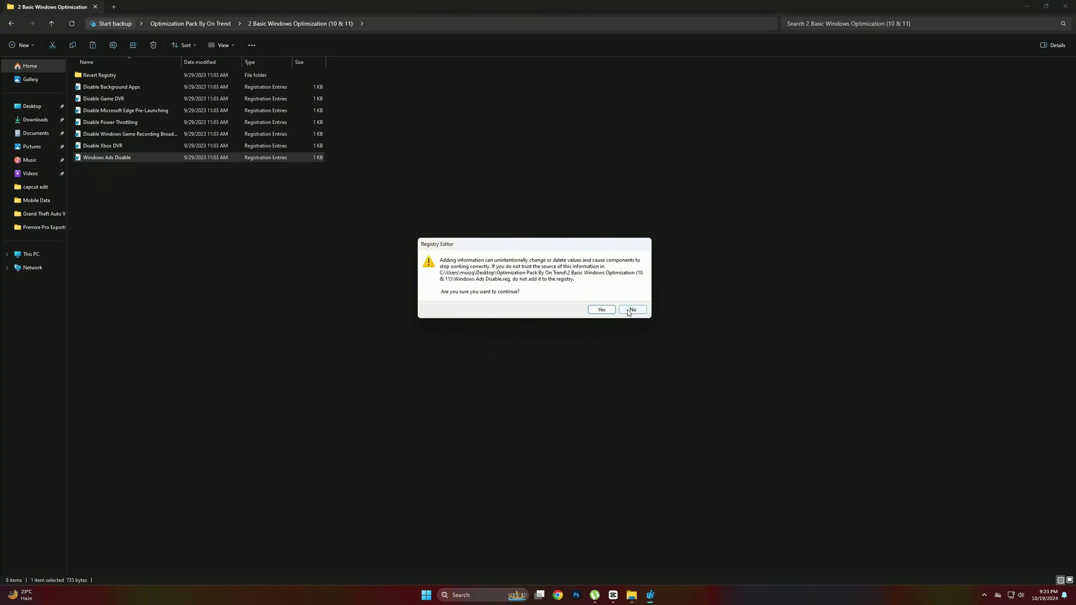
click(599, 309)
click(633, 302)
click(160, 307)
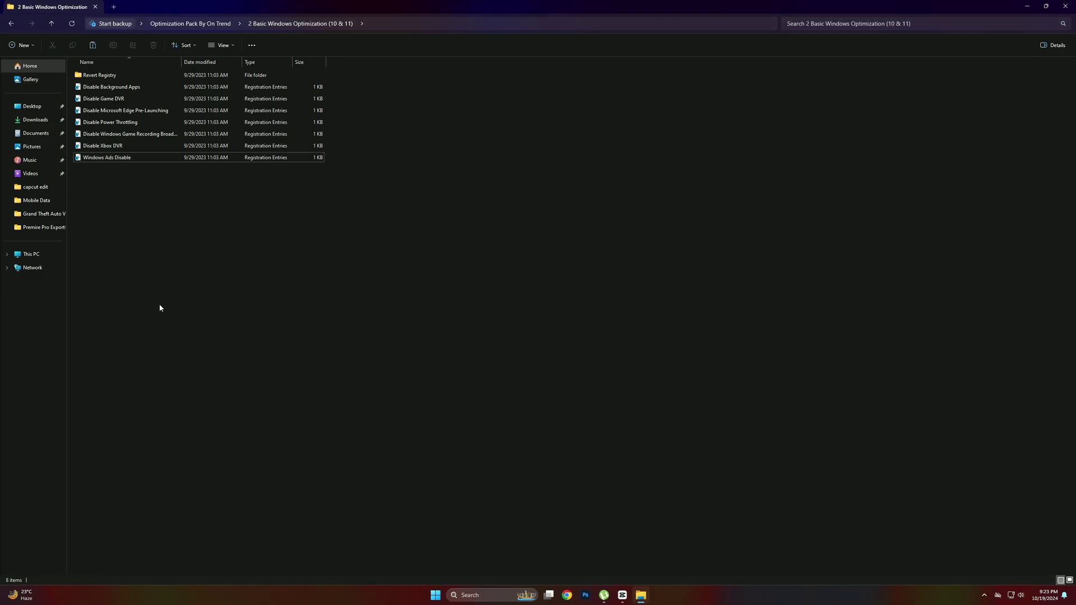
- Open the Power Plans shortcut in the 4 Power Plan folder, check that High performance is selected, and close Power Options
click(10, 23)
double_click(96, 99)
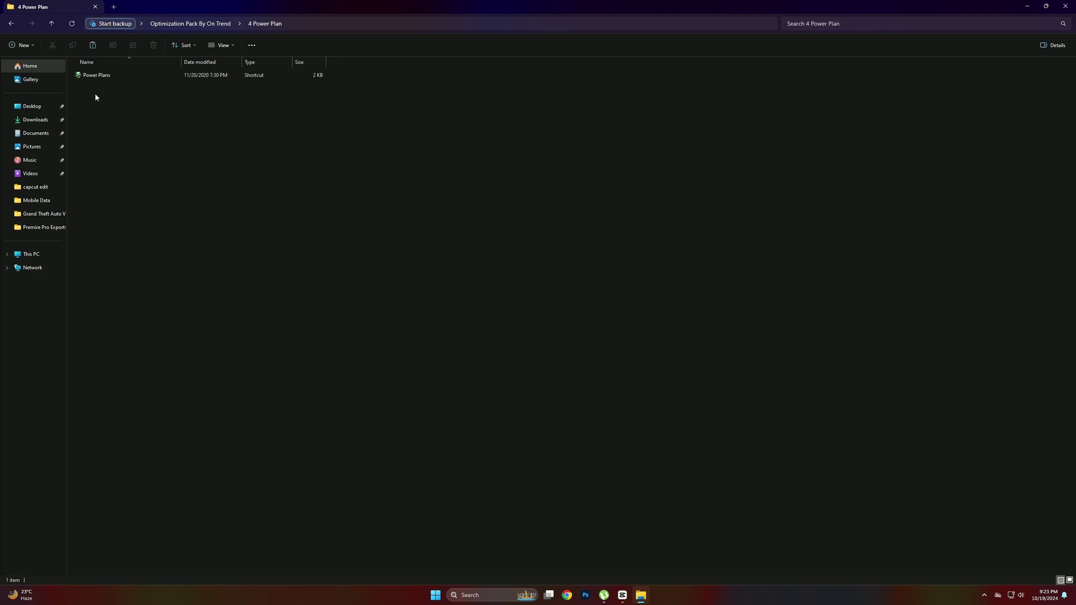
double_click(90, 76)
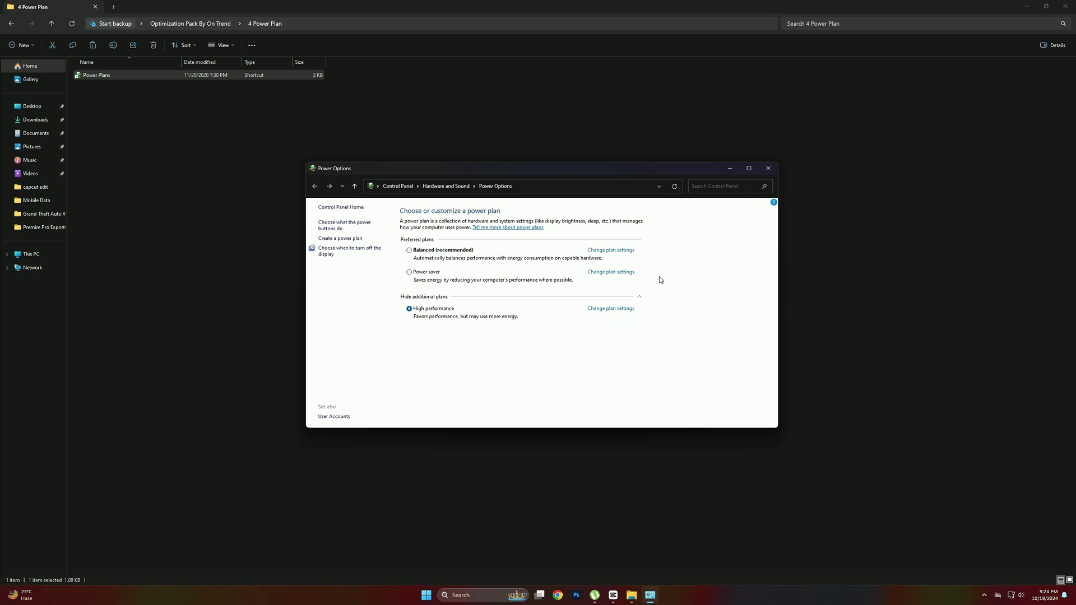
click(767, 168)
click(159, 175)
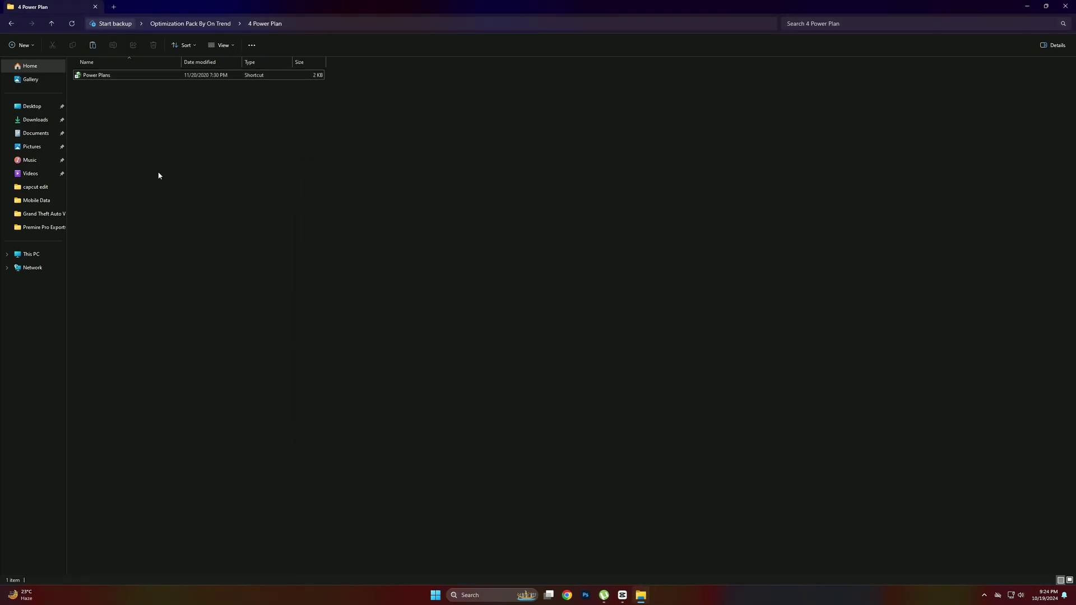
- Run the Delete Update Cache script from the 5 Temporary Files Cleanup folder and close its command window
click(8, 23)
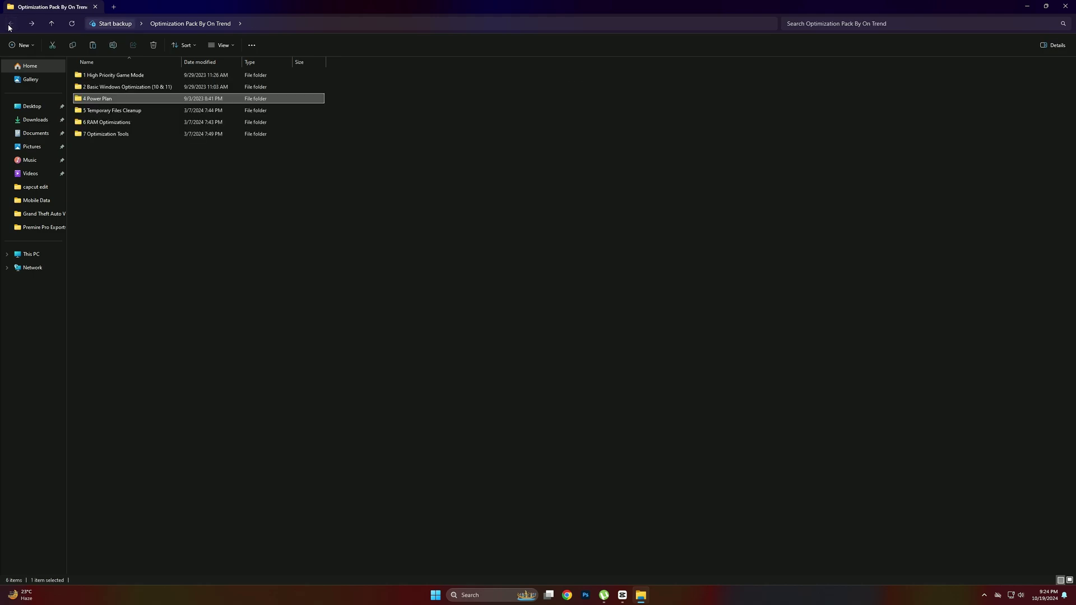
double_click(118, 111)
click(129, 77)
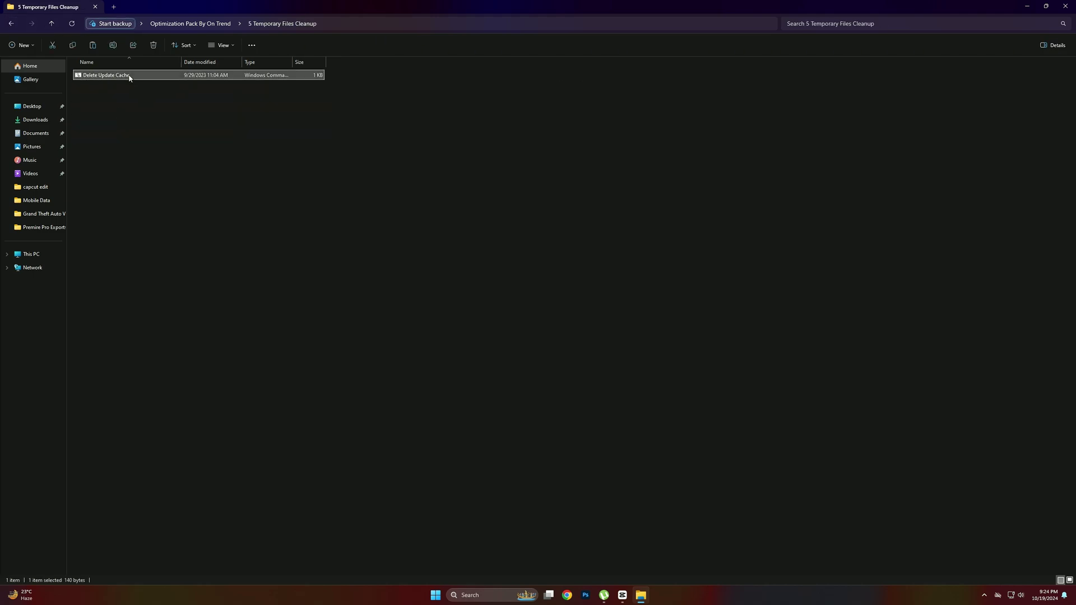
double_click(129, 76)
drag(257, 393, 132, 391)
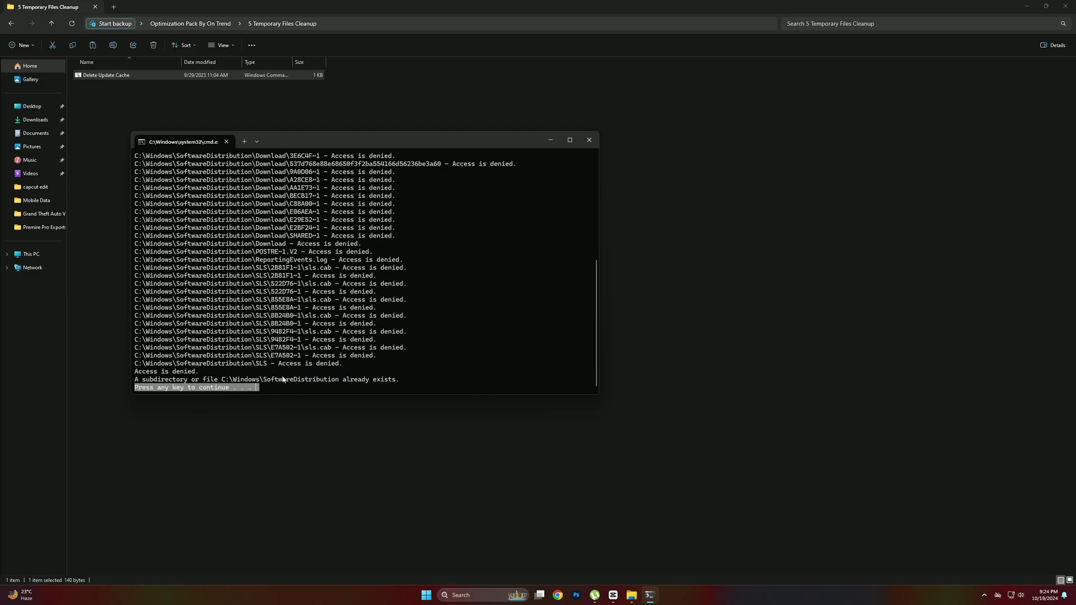
click(589, 140)
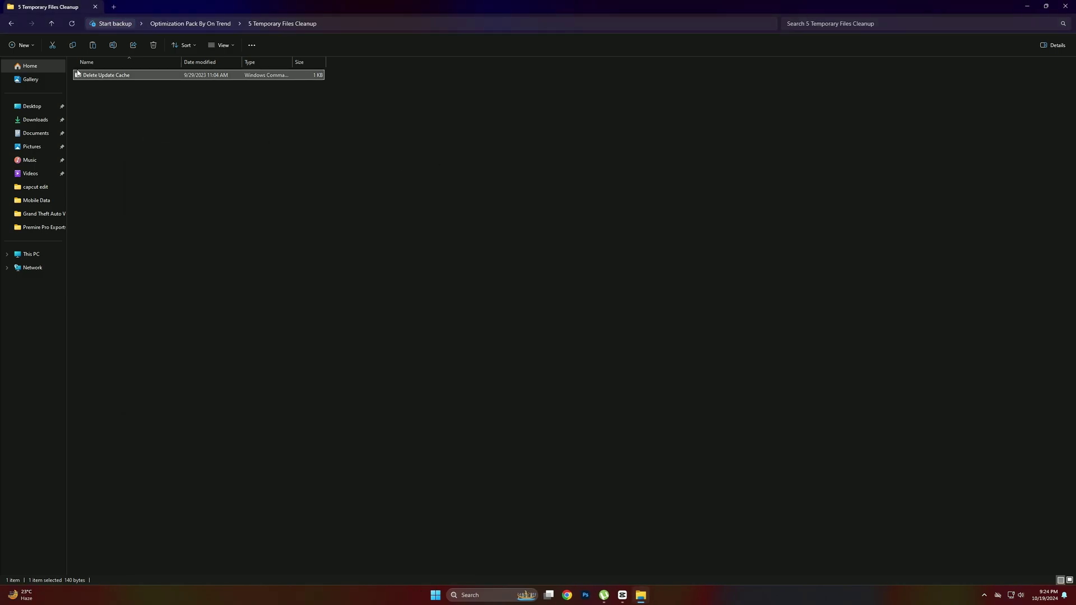
- Add the 16GB Ram registry file from the 6 RAM Optimizations folder to the registry
click(10, 24)
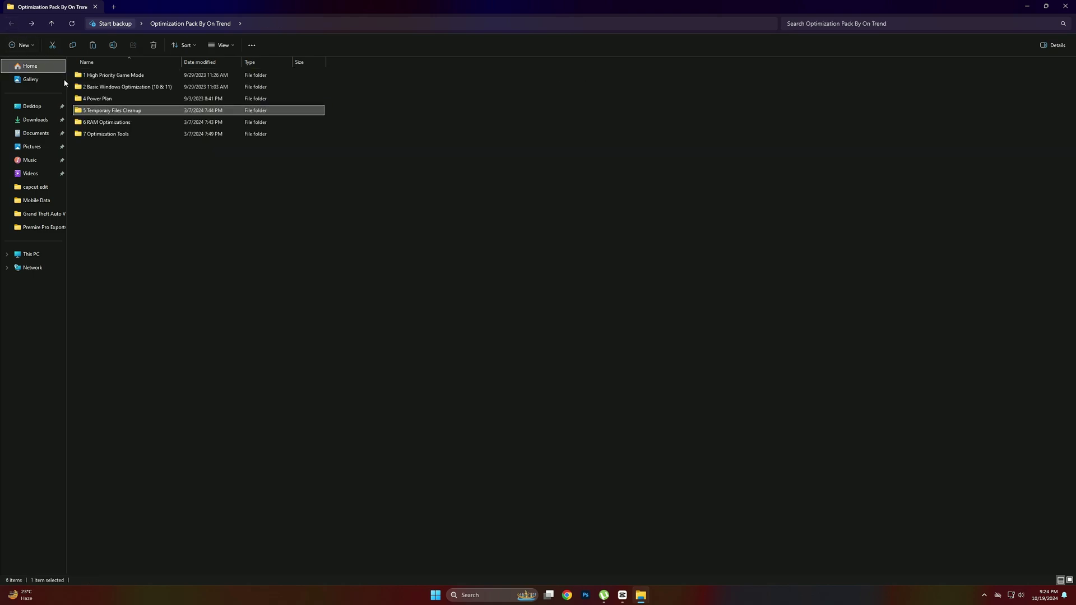
double_click(117, 122)
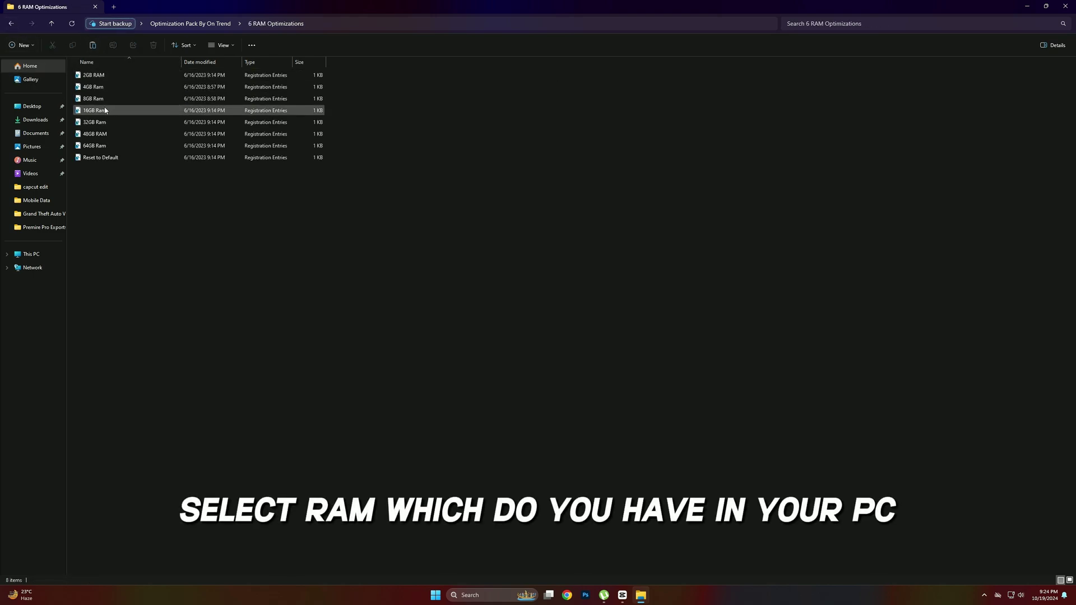
click(105, 99)
click(100, 111)
double_click(85, 114)
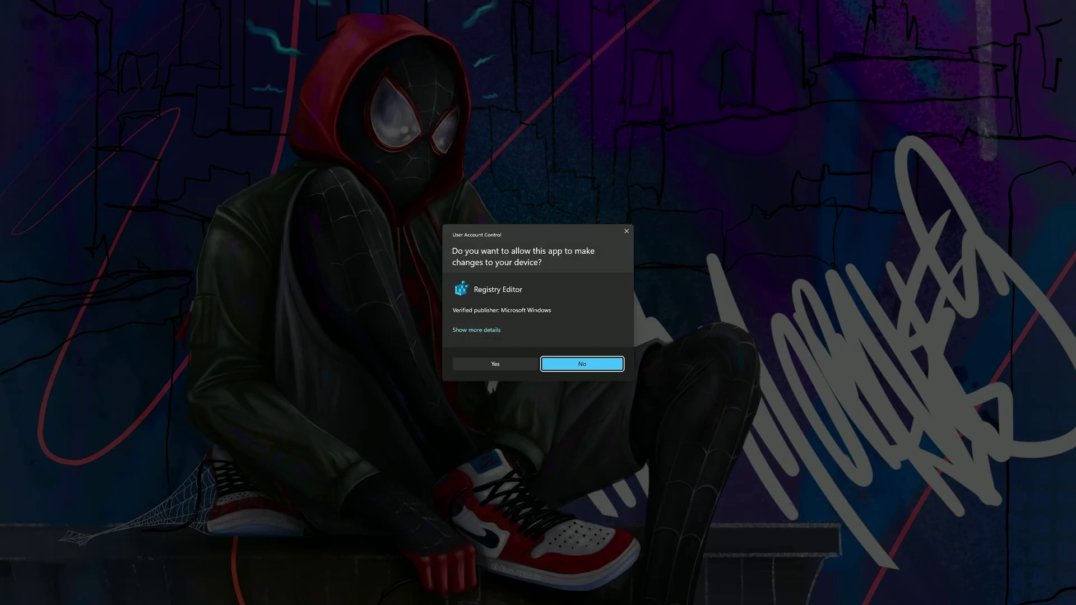
click(495, 364)
click(601, 308)
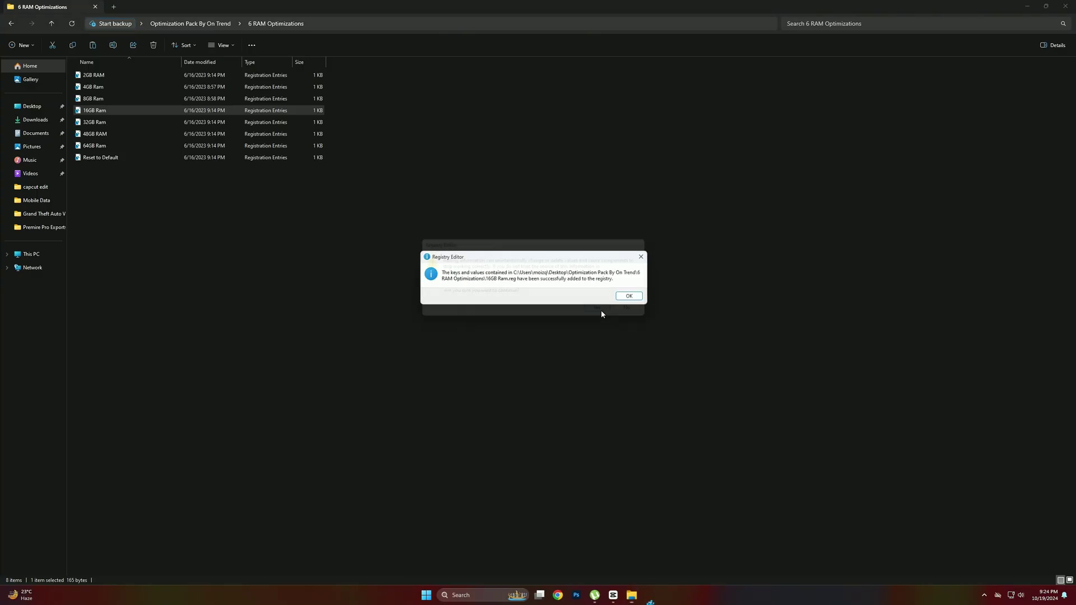
click(634, 297)
click(374, 233)
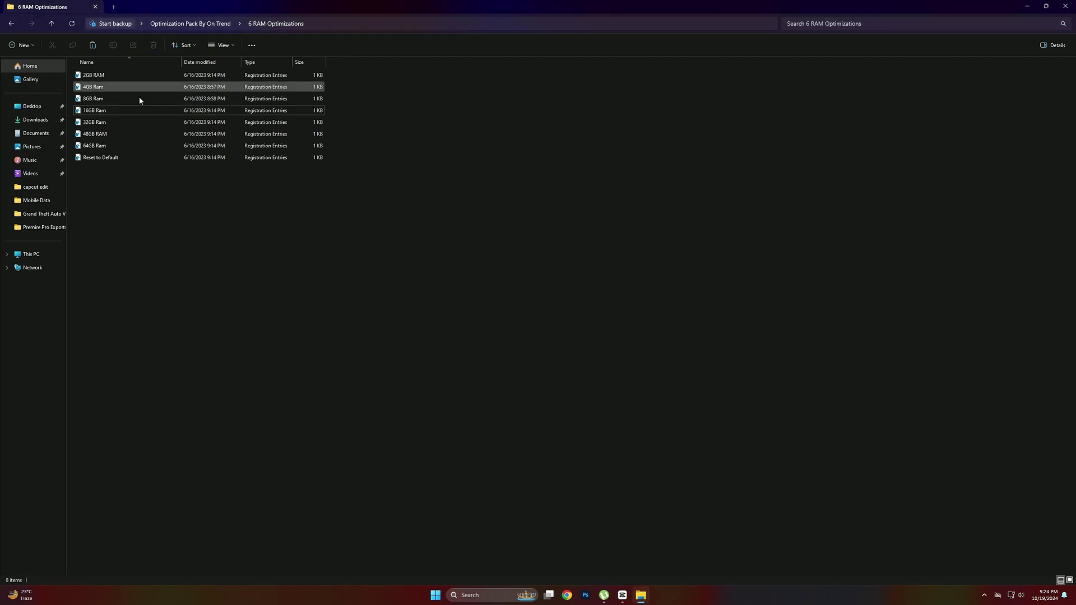
- Install Mem Reduct from the 7 Optimization Tools folder with desktop and start menu shortcuts, and launch it when setup finishes
click(8, 24)
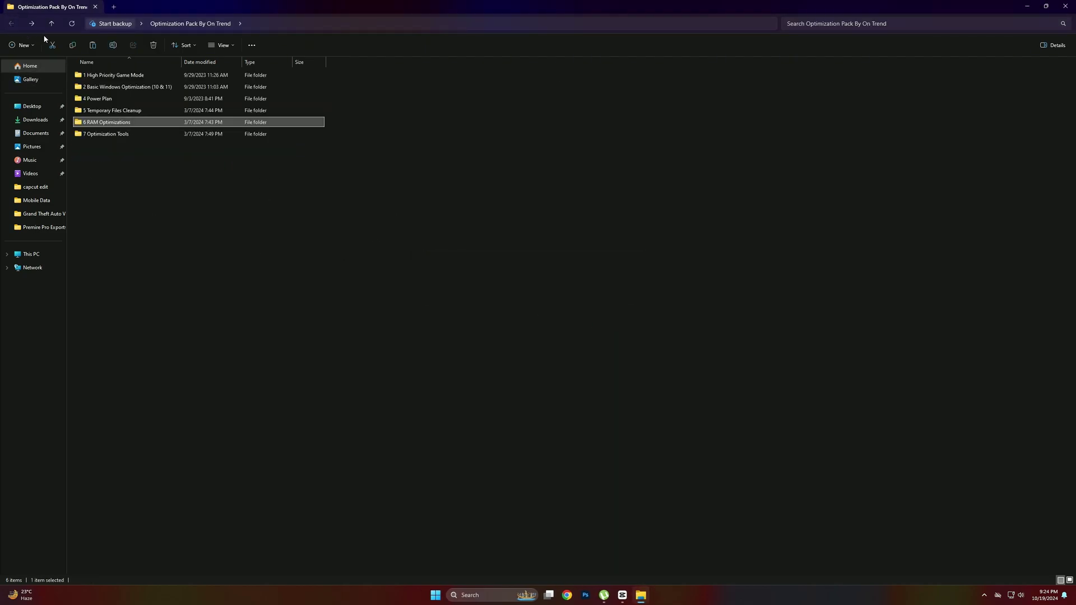
double_click(96, 133)
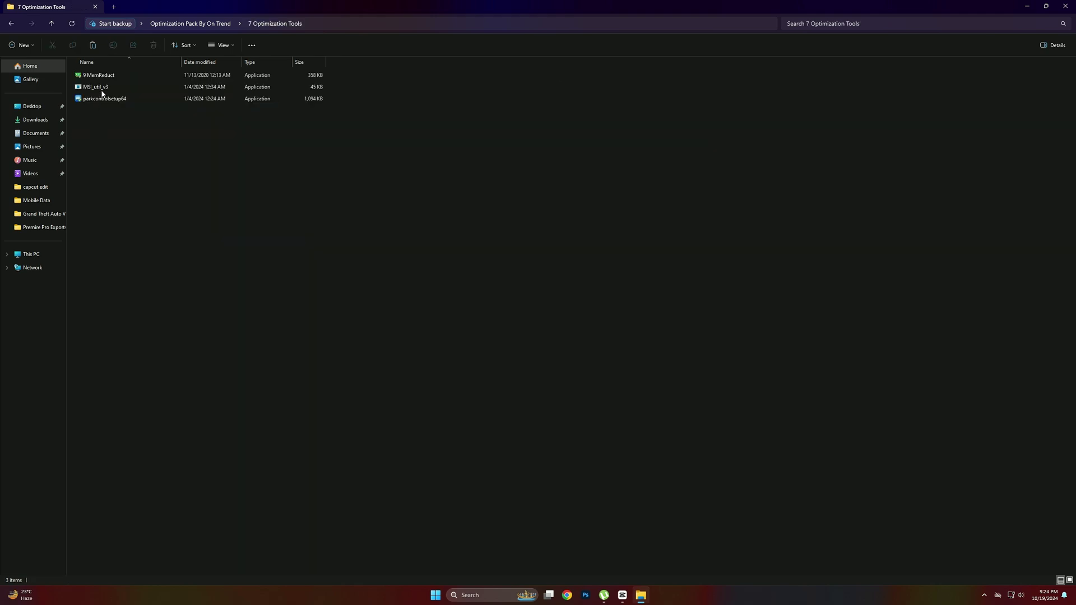
double_click(106, 80)
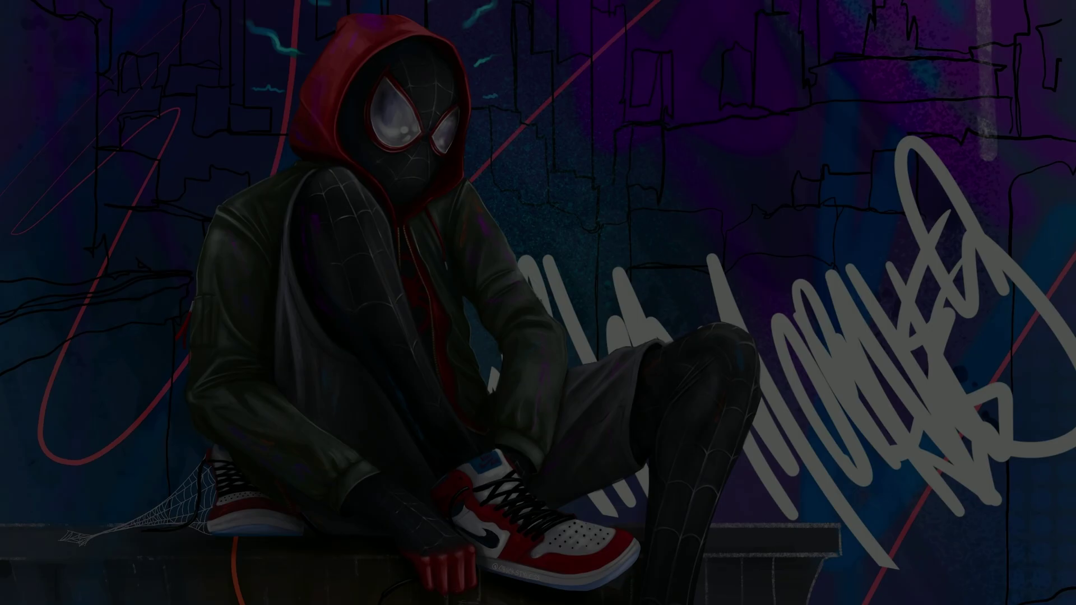
click(543, 367)
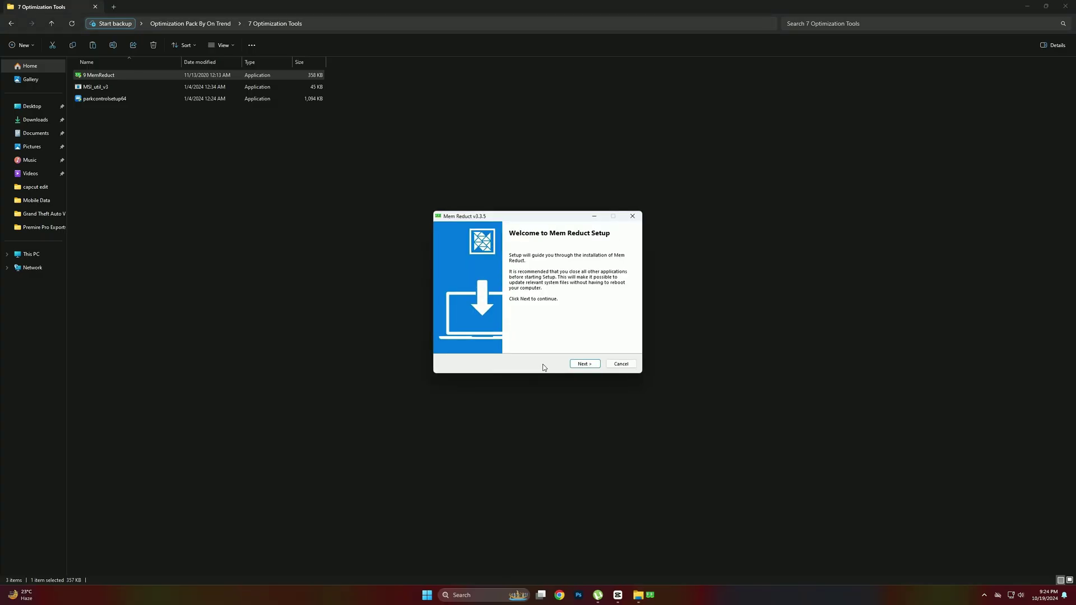
click(583, 366)
click(585, 366)
click(591, 366)
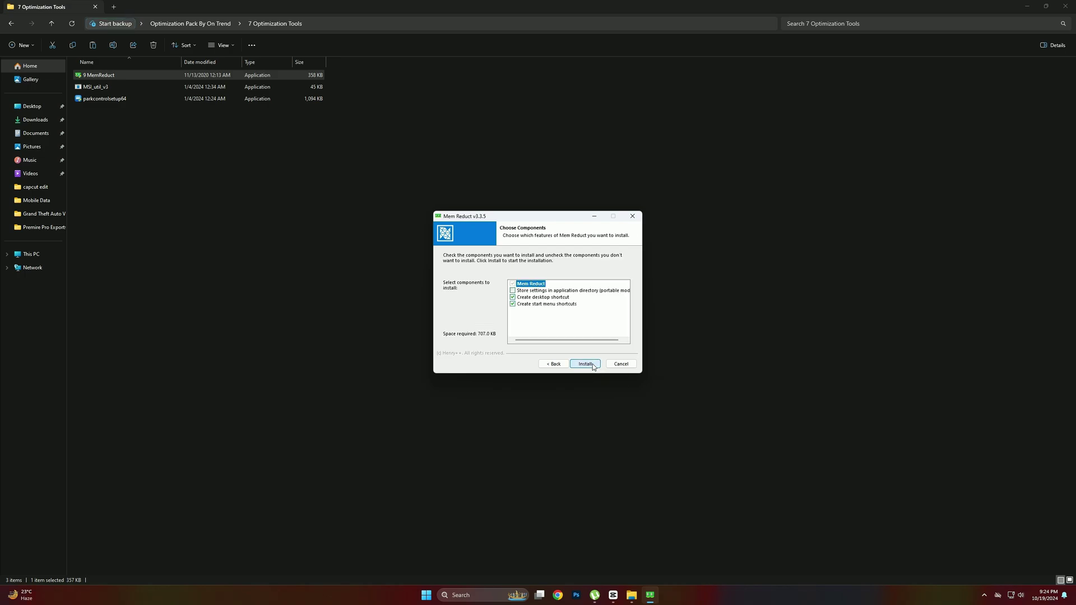
click(586, 364)
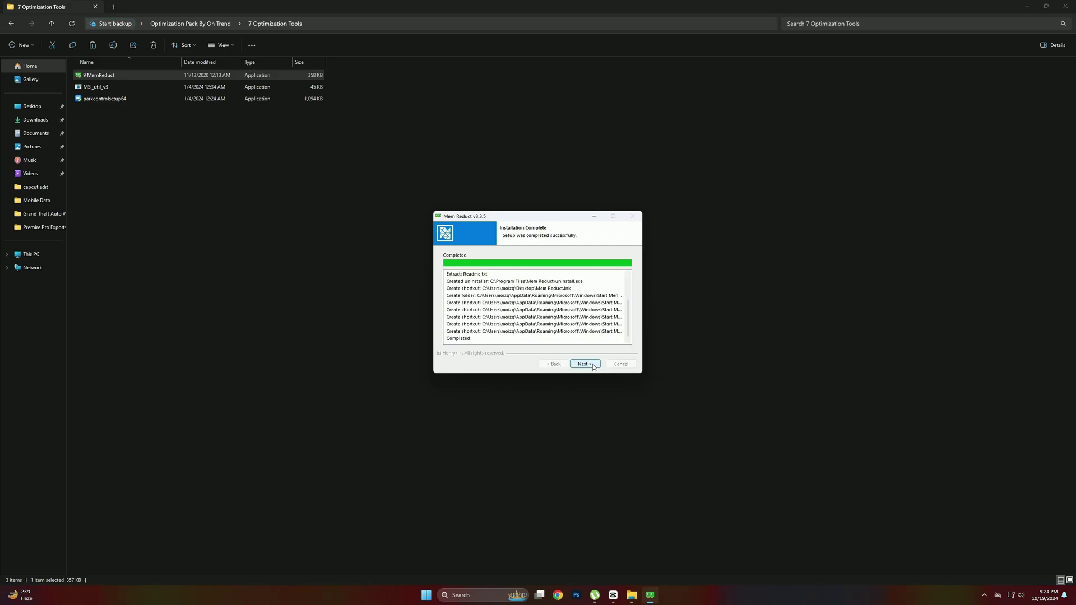
click(593, 367)
click(586, 364)
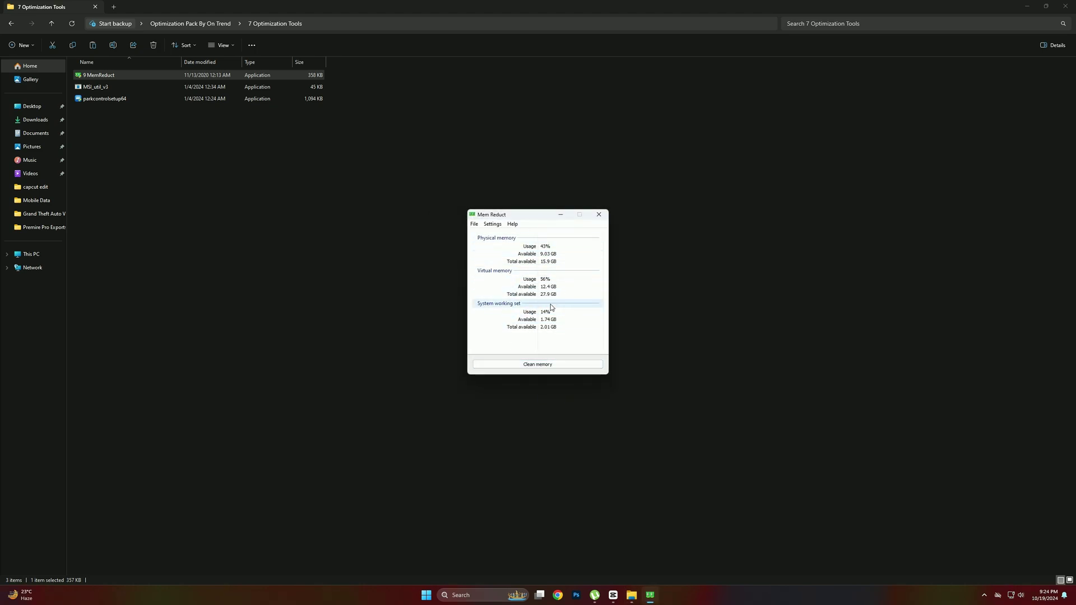
- Clean the memory with Mem Reduct, dismiss its notification and close the program window
click(546, 367)
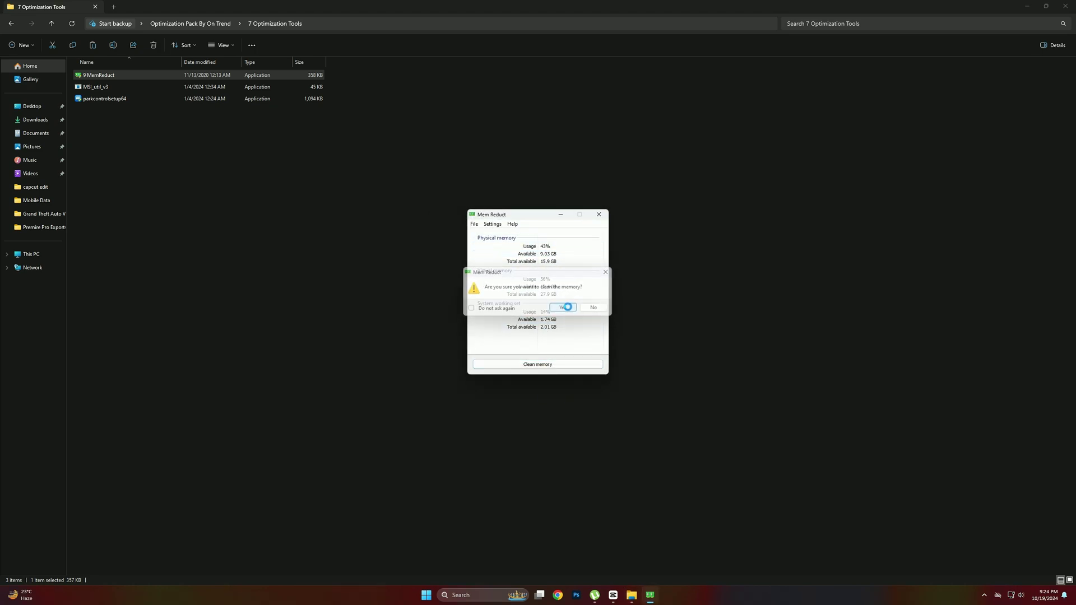
click(567, 307)
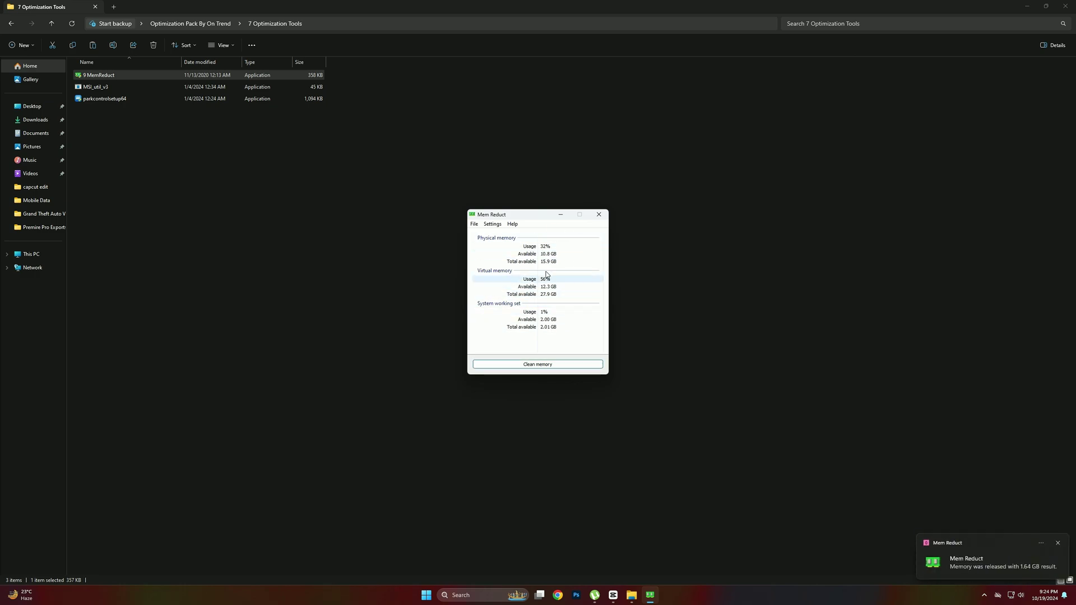
click(1060, 544)
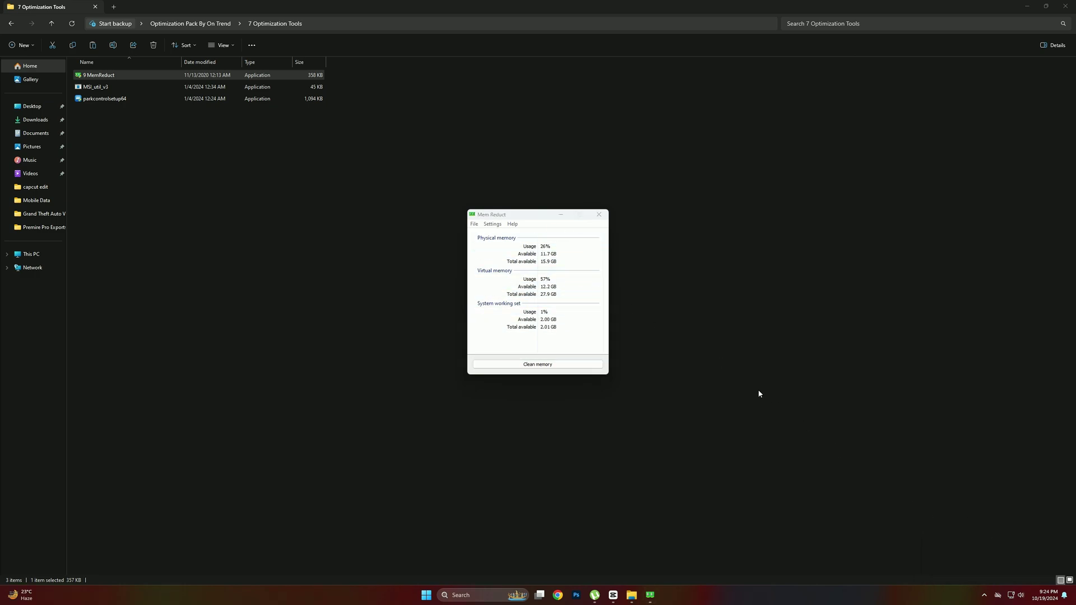
click(599, 214)
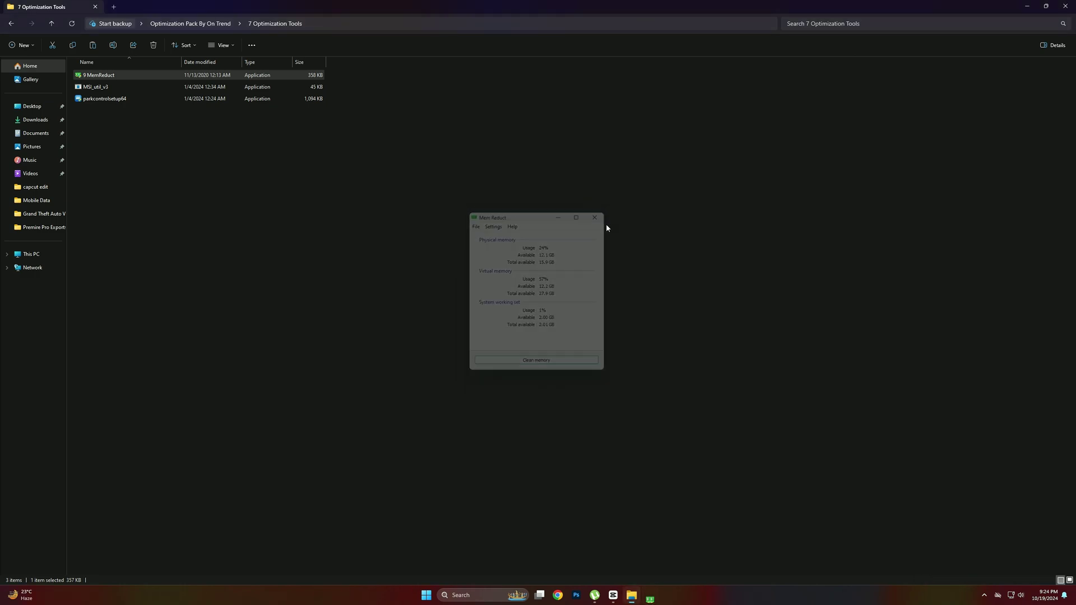
- Run MSI_util_v3 as administrator, check the devices' MSI modes and interrupt priorities, and close the utility
right_click(127, 87)
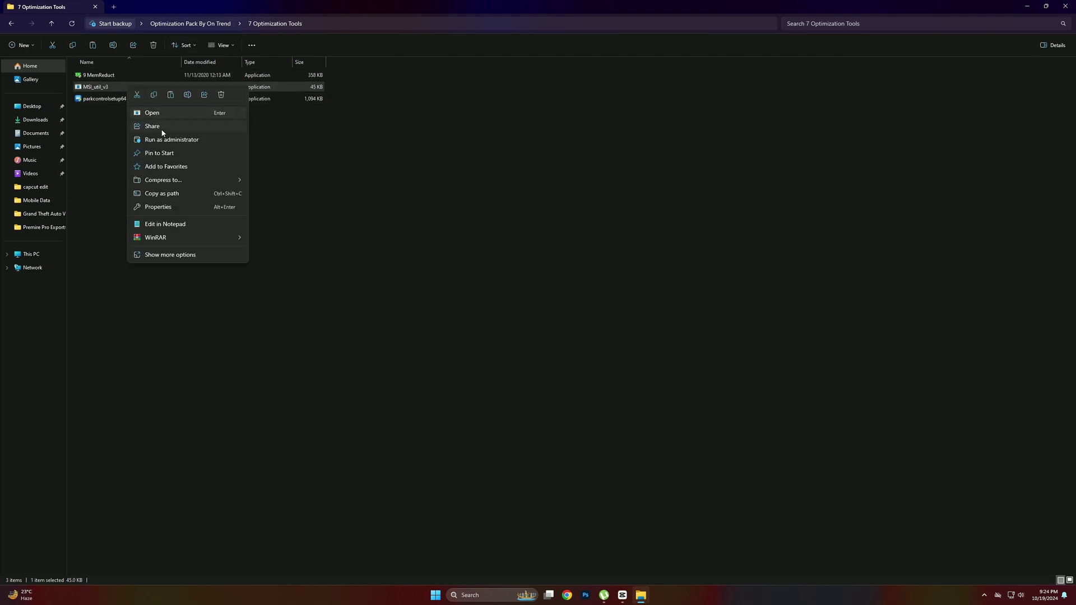
click(154, 139)
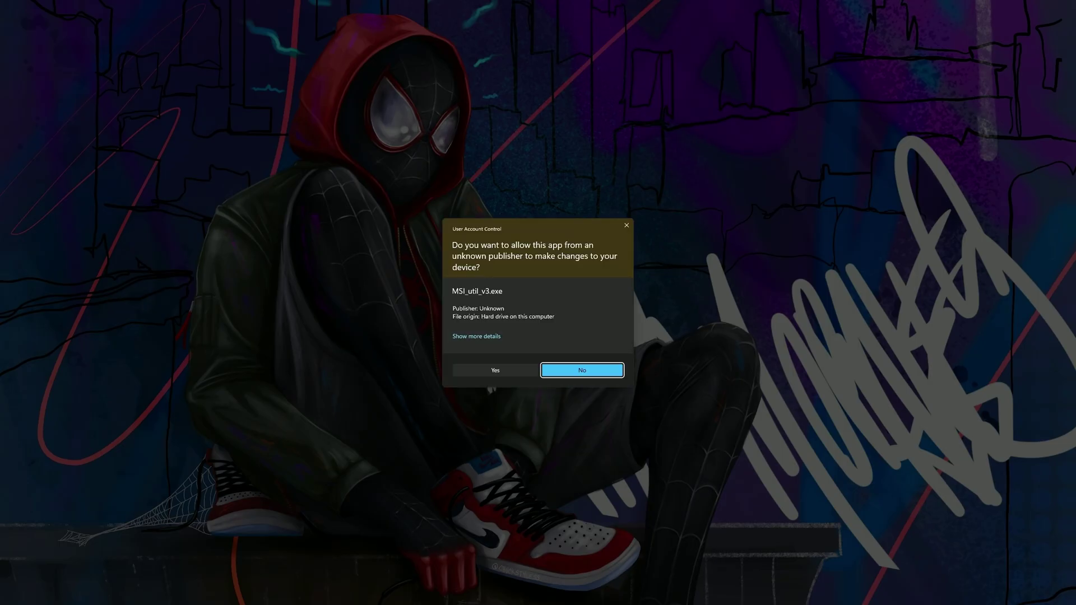
click(491, 372)
drag(296, 76, 511, 133)
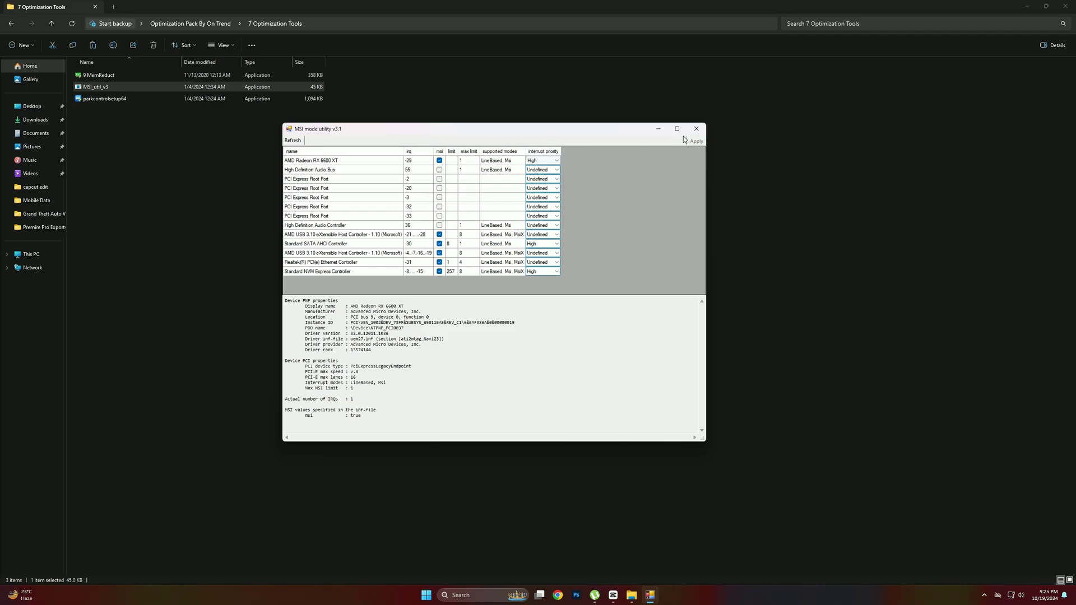
click(695, 129)
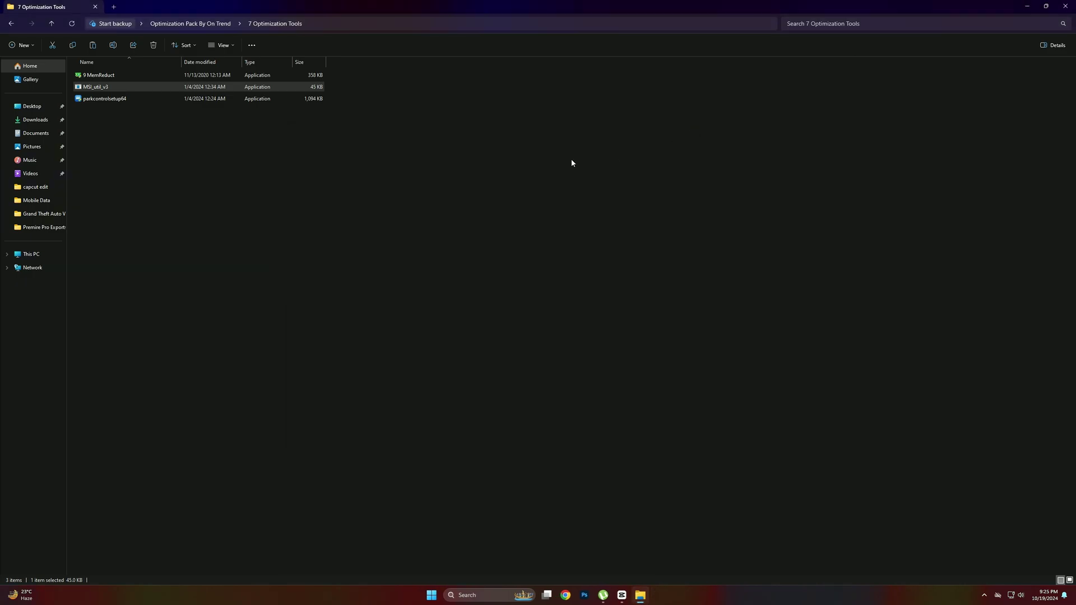
- Install ParkControl from parkcontrolsetup64 in English with start menu shortcuts and the option to launch it enabled
double_click(130, 99)
click(512, 370)
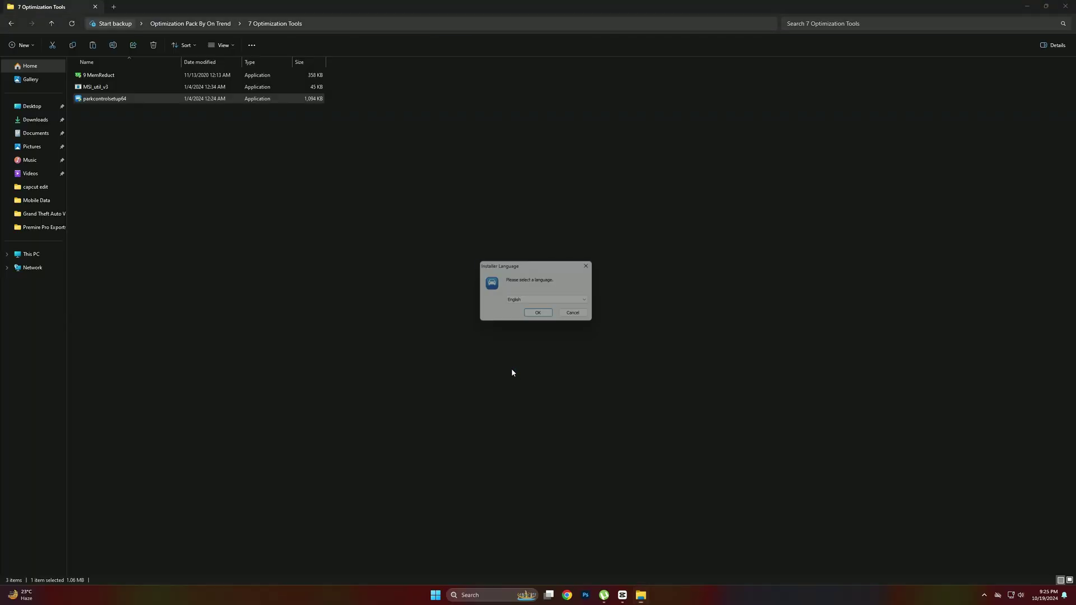
click(538, 313)
click(583, 363)
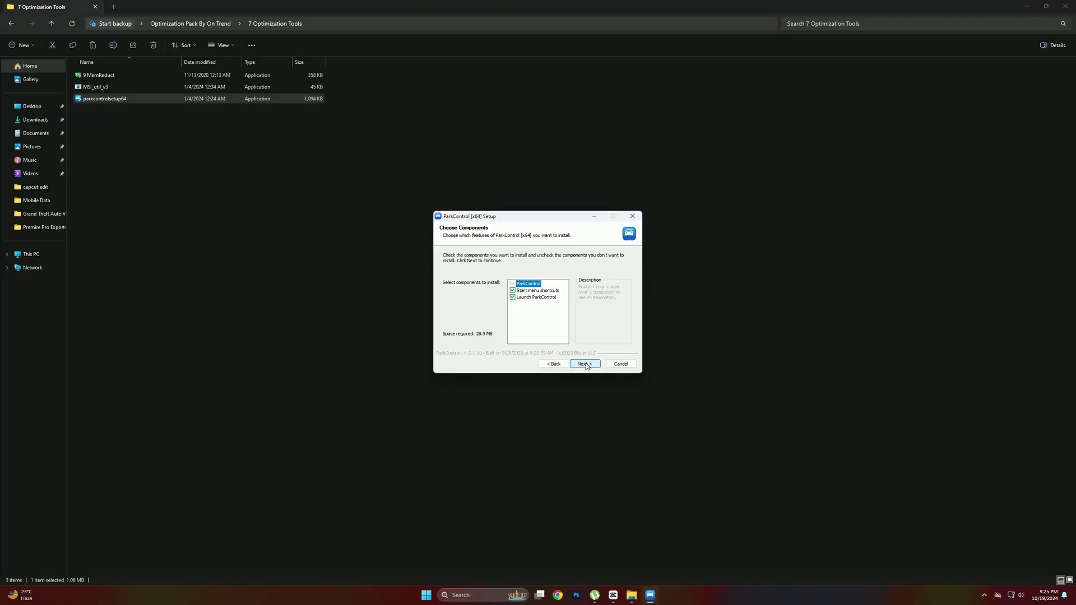
click(585, 364)
click(584, 364)
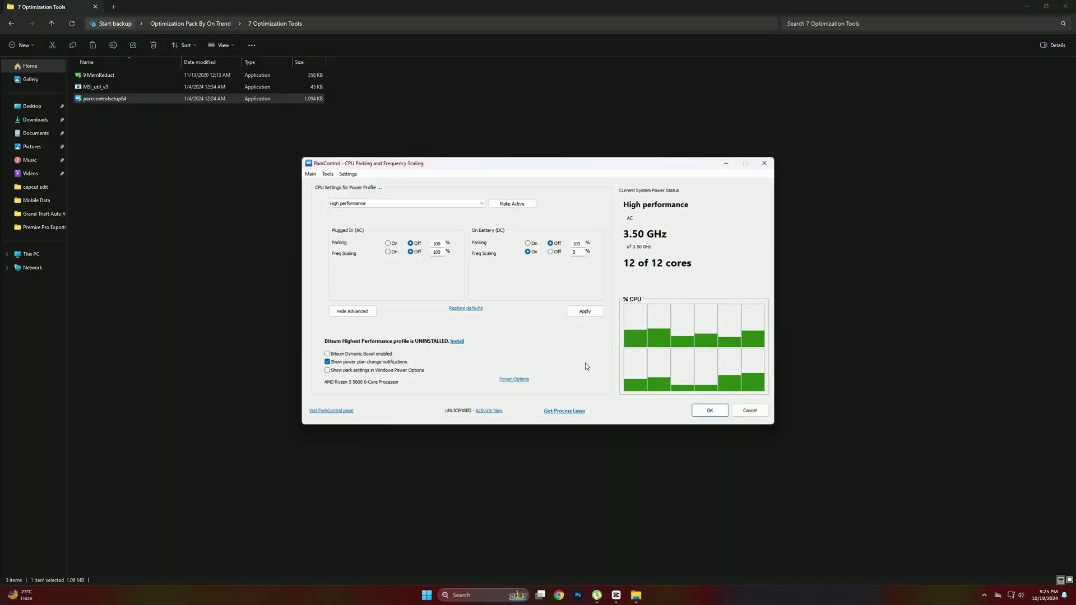
- Choose the High performance power profile in ParkControl, make it active and accept the settings
click(415, 203)
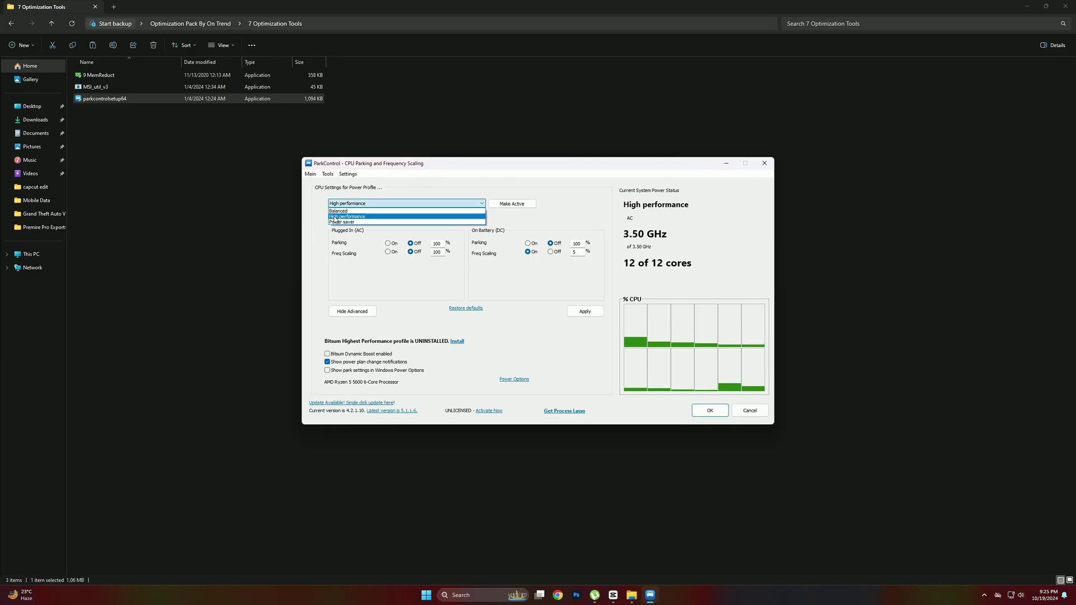
click(361, 217)
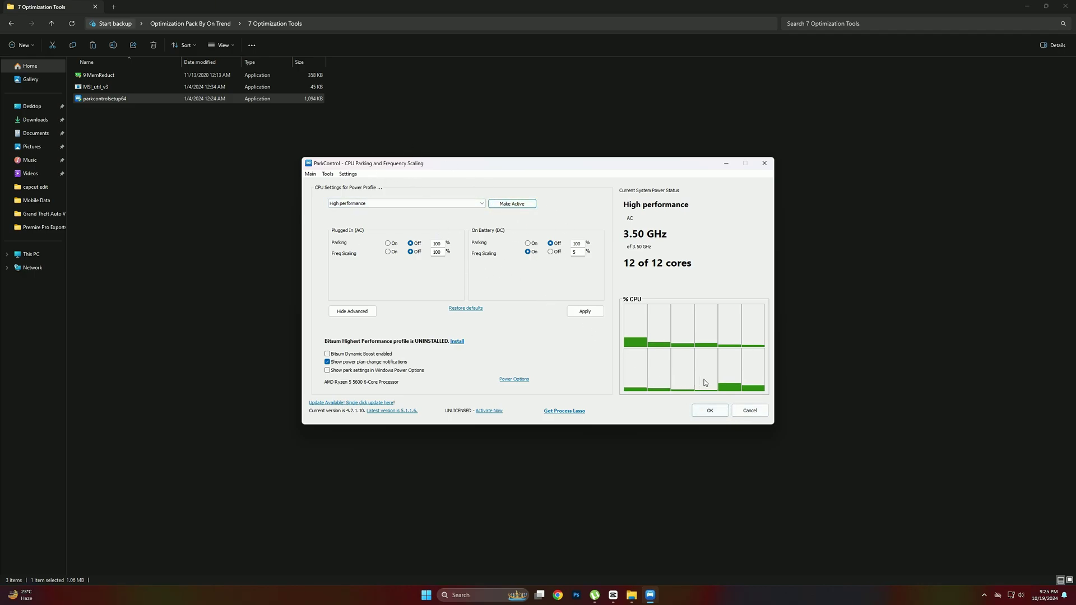
click(701, 413)
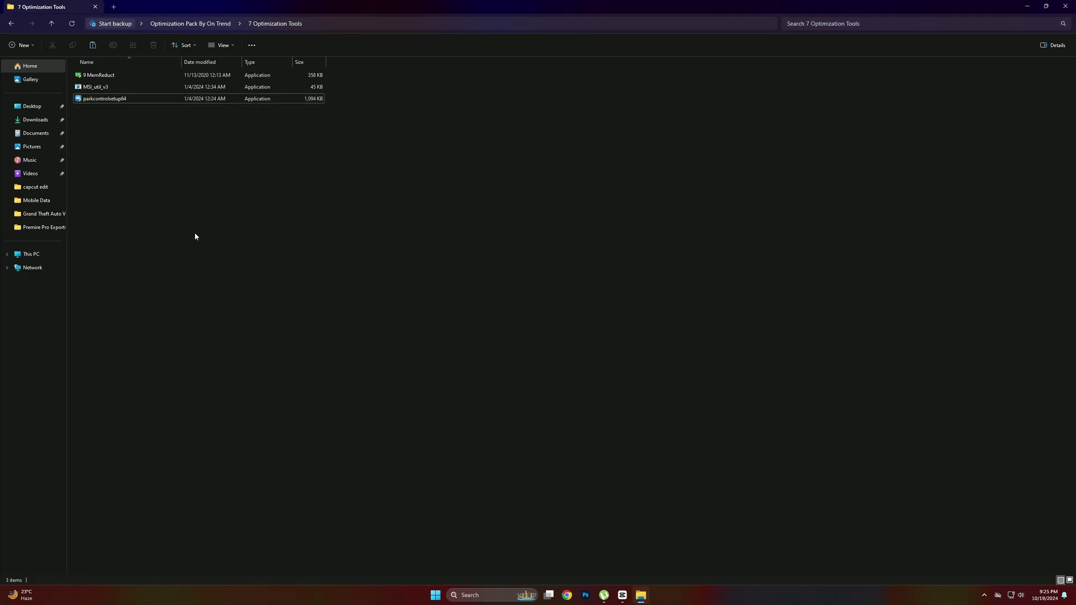
- Return to the Optimization Pack By On Trend folder and select all of its folders
click(11, 23)
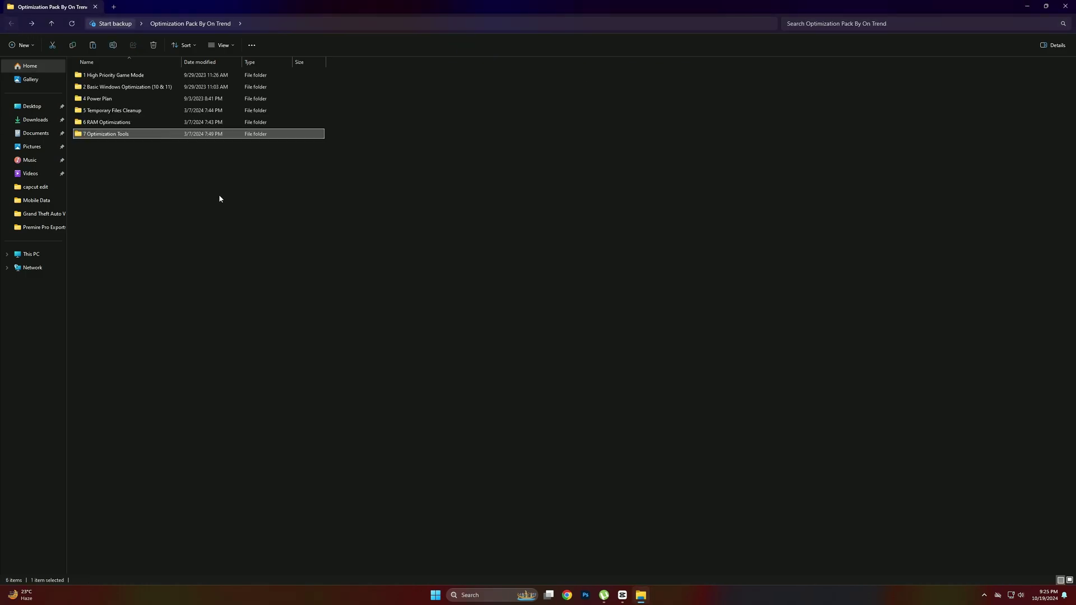
key(ctrl+a)
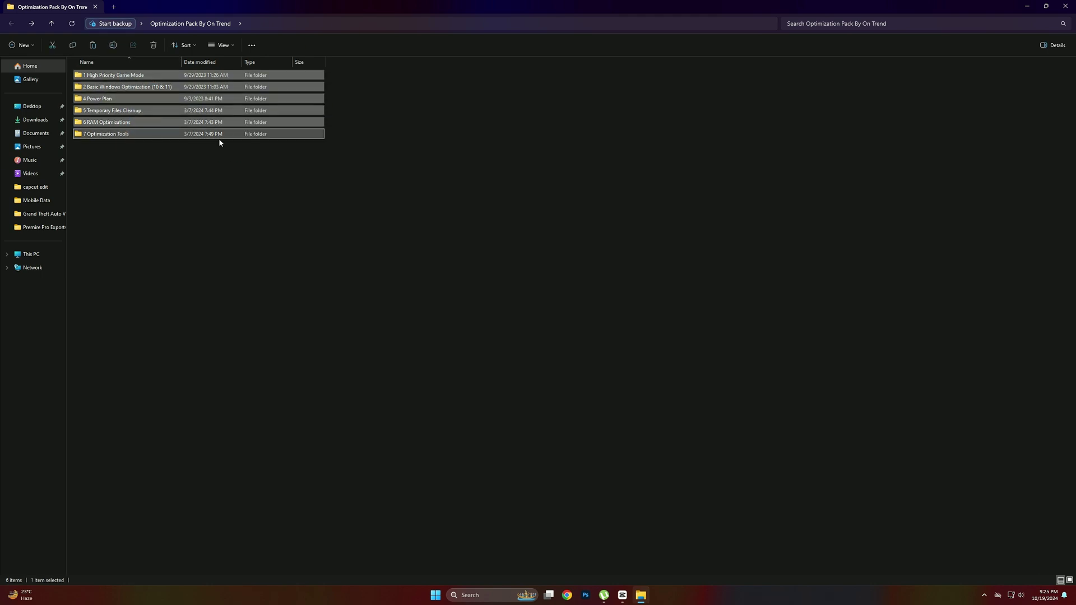